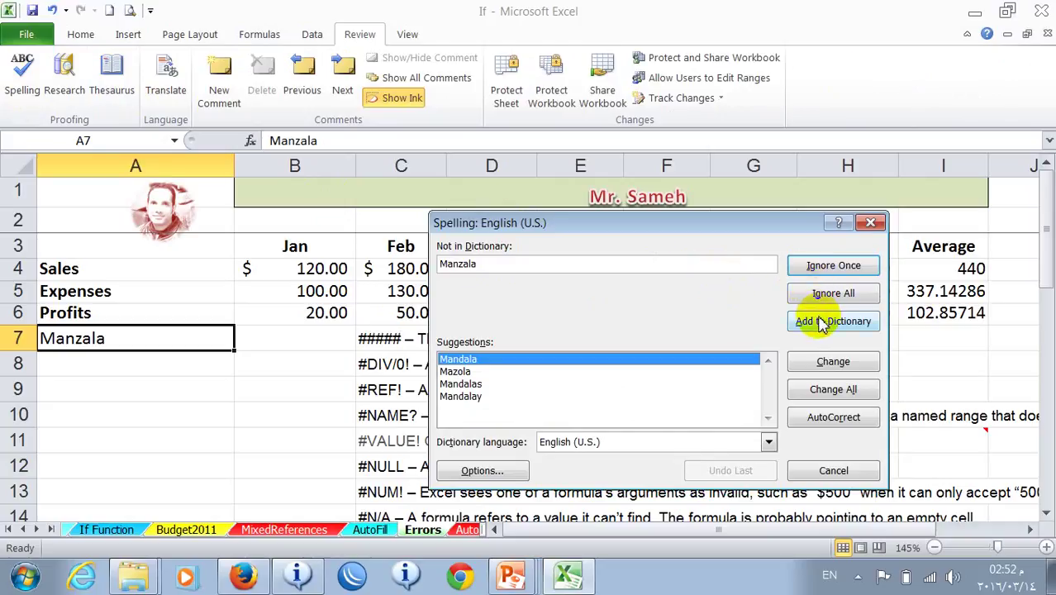
In the spelling check, ignore every occurrence of "Manzala" and delete the repeated word "not" in cell C7
{"action": "left_click", "coordinate": [819, 294]}
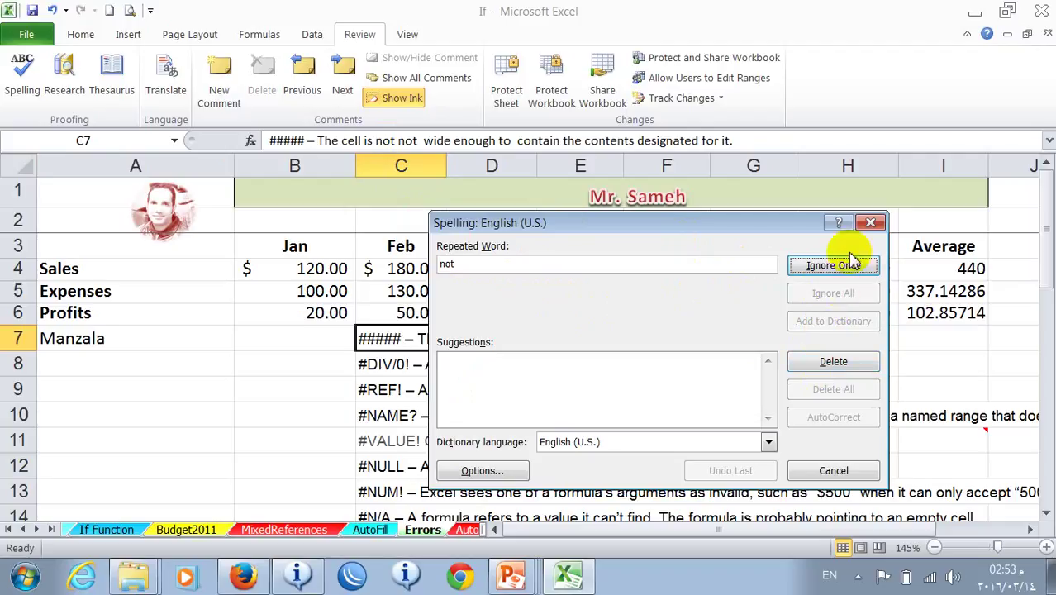
{"action": "left_click", "coordinate": [832, 362]}
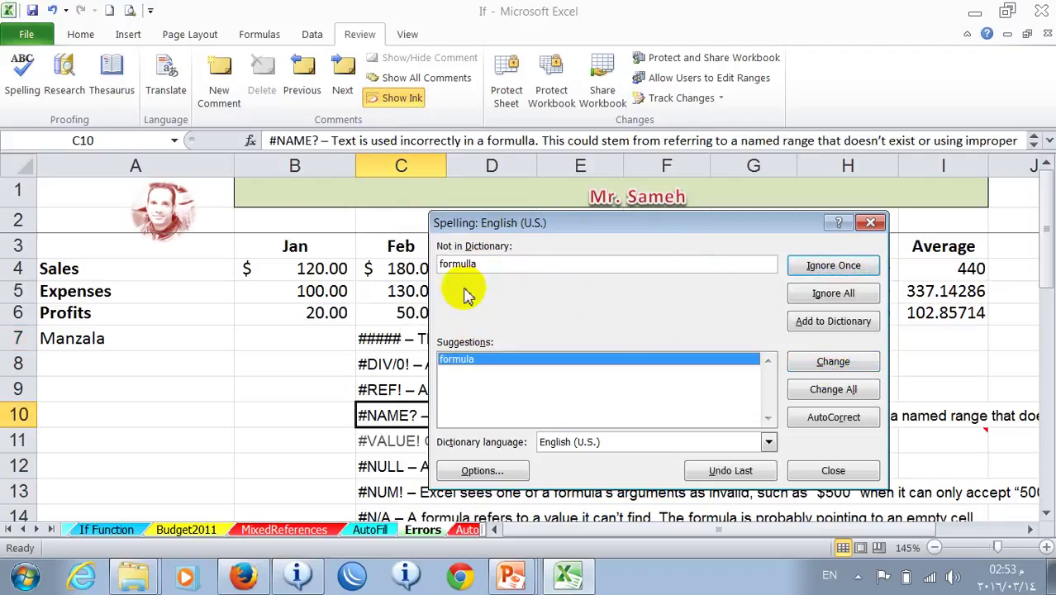
Correct "formulla" to "formula" in cell C10 and complete the spelling check from the beginning of the sheet
{"action": "left_click", "coordinate": [826, 361]}
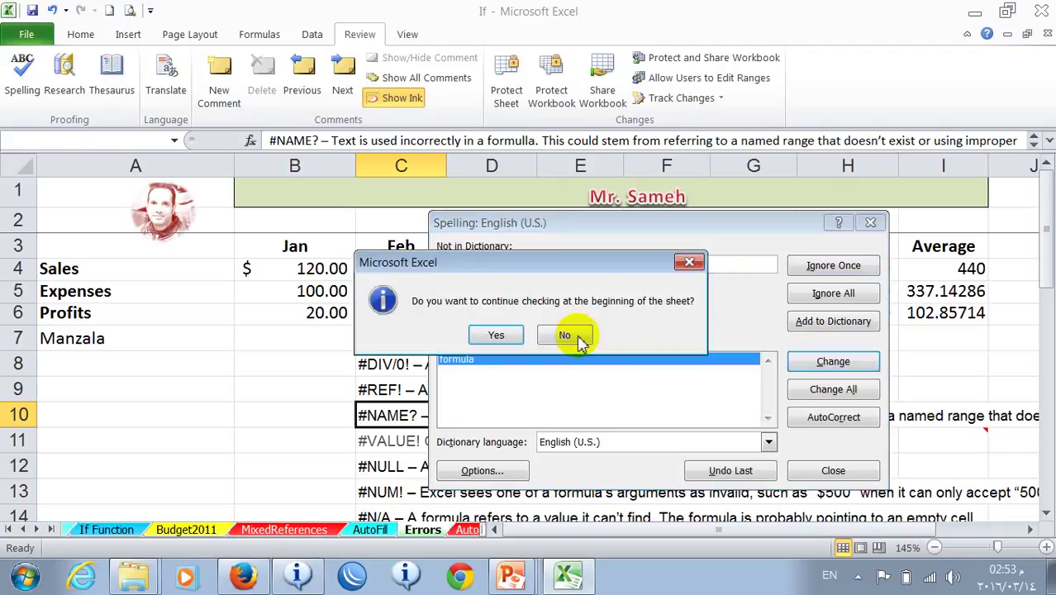
{"action": "left_click", "coordinate": [518, 336]}
{"action": "left_click", "coordinate": [532, 330]}
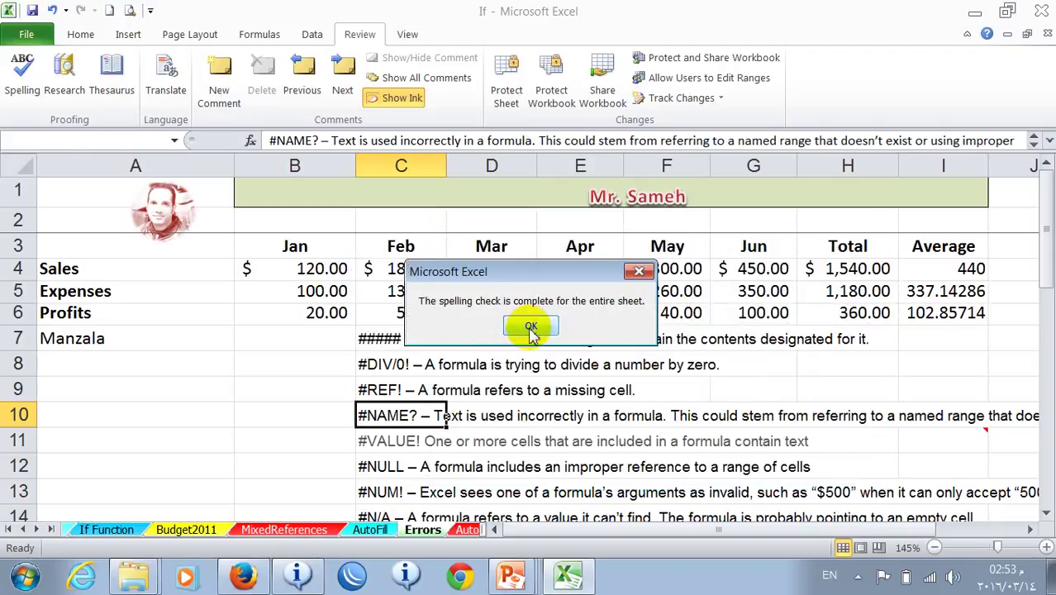
{"action": "left_click", "coordinate": [531, 330]}
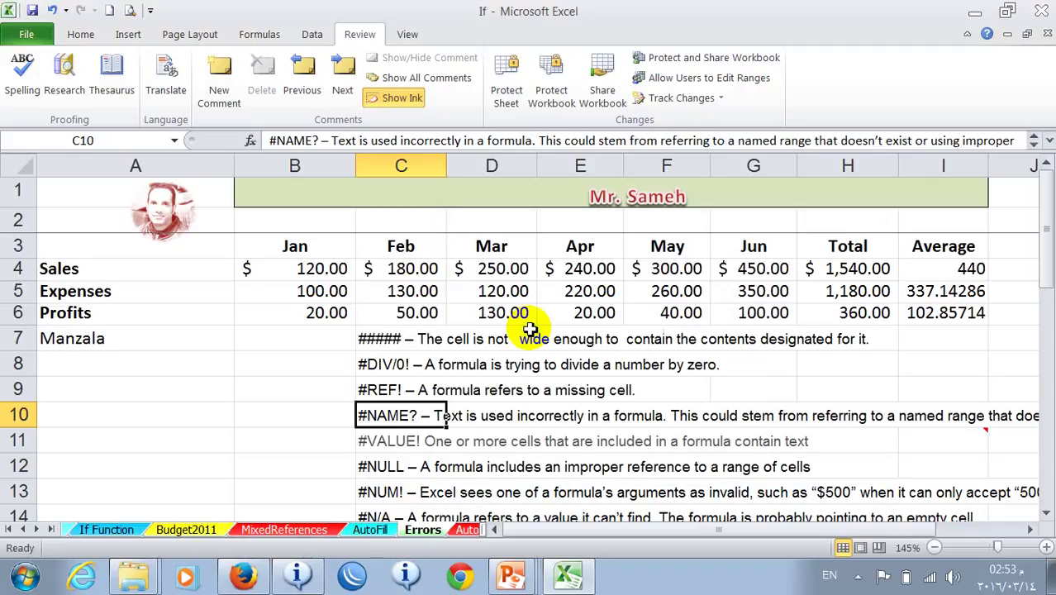
Make column B slightly narrower, with the empty cell B7 selected
{"action": "left_click", "coordinate": [344, 338]}
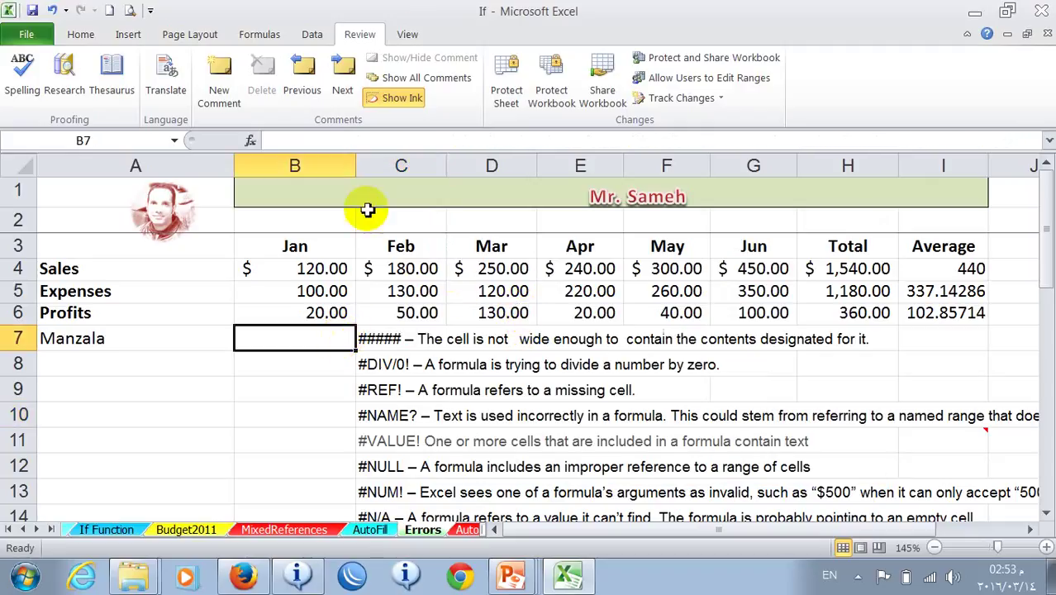
{"action": "left_click", "coordinate": [258, 34]}
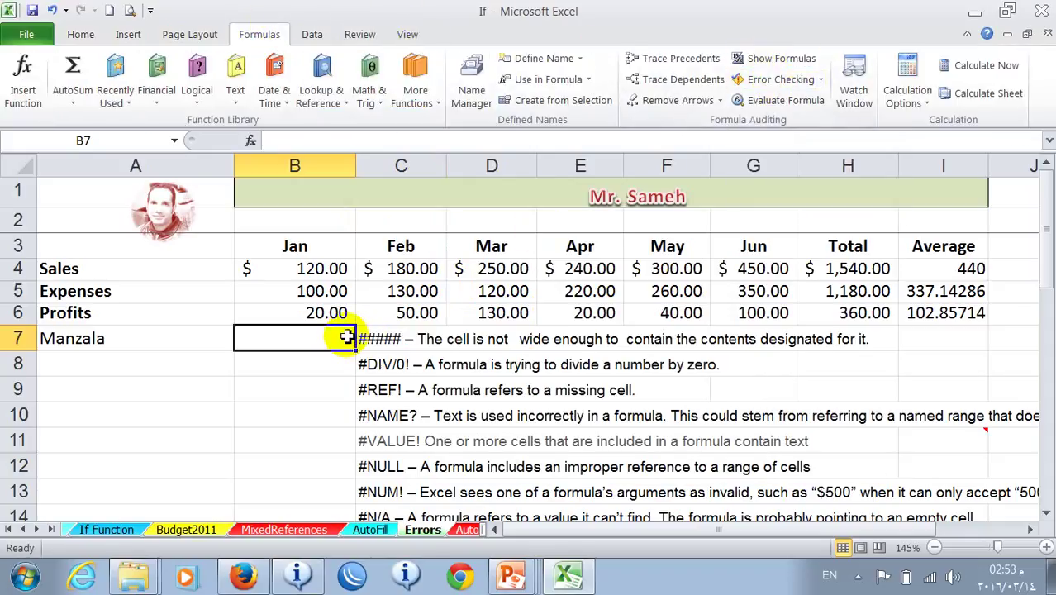
{"action": "left_click_drag", "start_coordinate": [356, 165], "coordinate": [329, 186]}
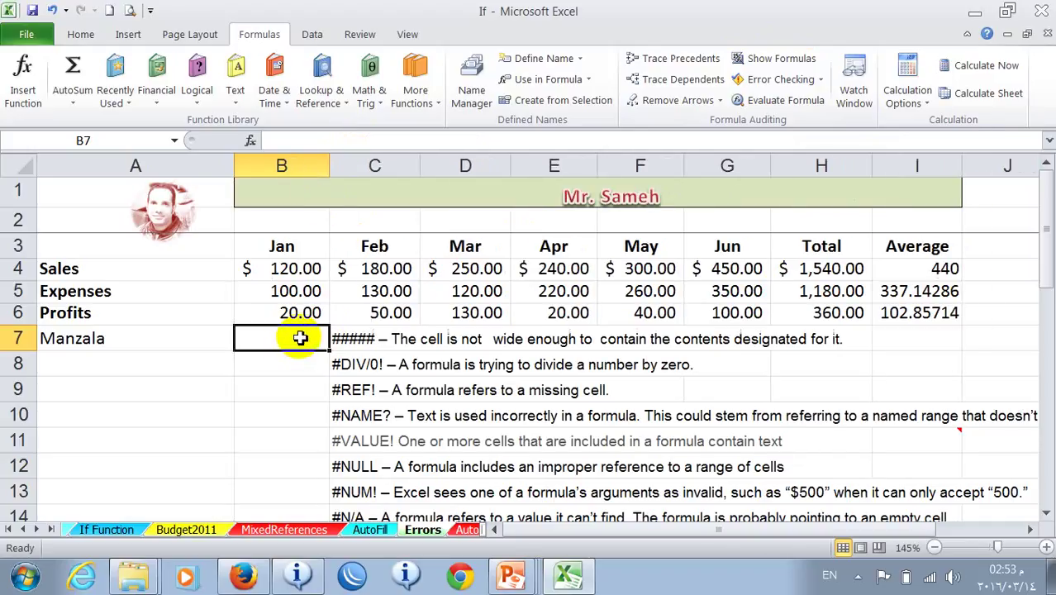
{"action": "type", "text": "6757645"}
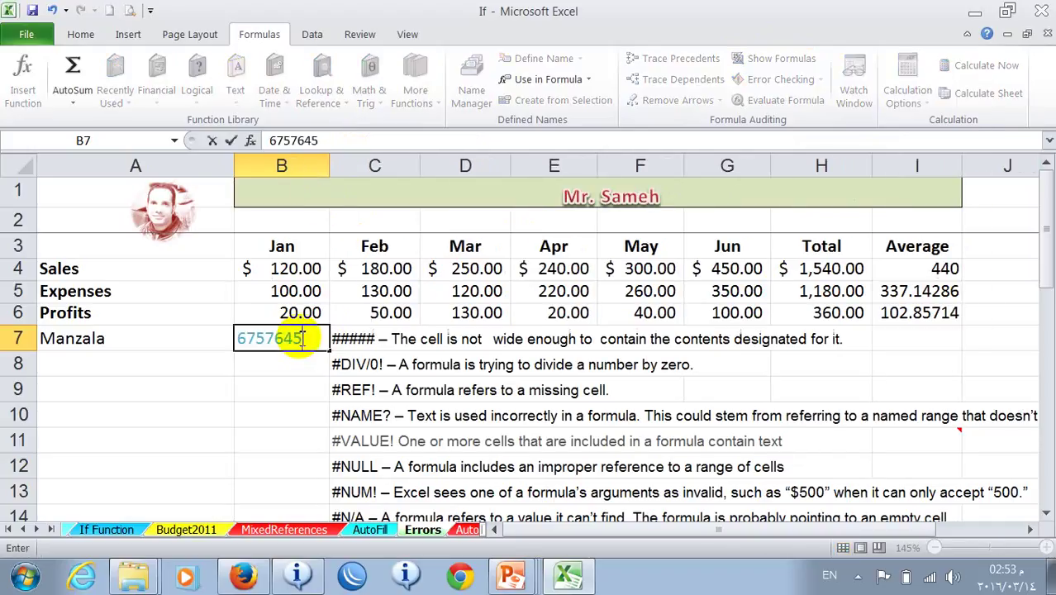
{"action": "type", "text": "343"}
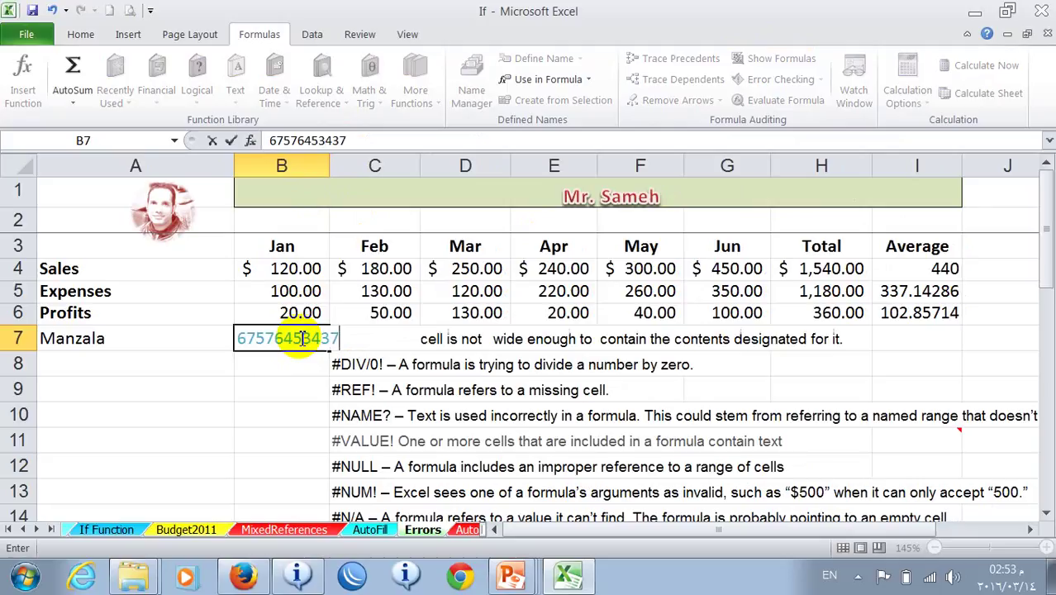
{"action": "type", "text": "7"}
{"action": "key", "text": "Return"}
{"action": "left_click", "coordinate": [300, 338]}
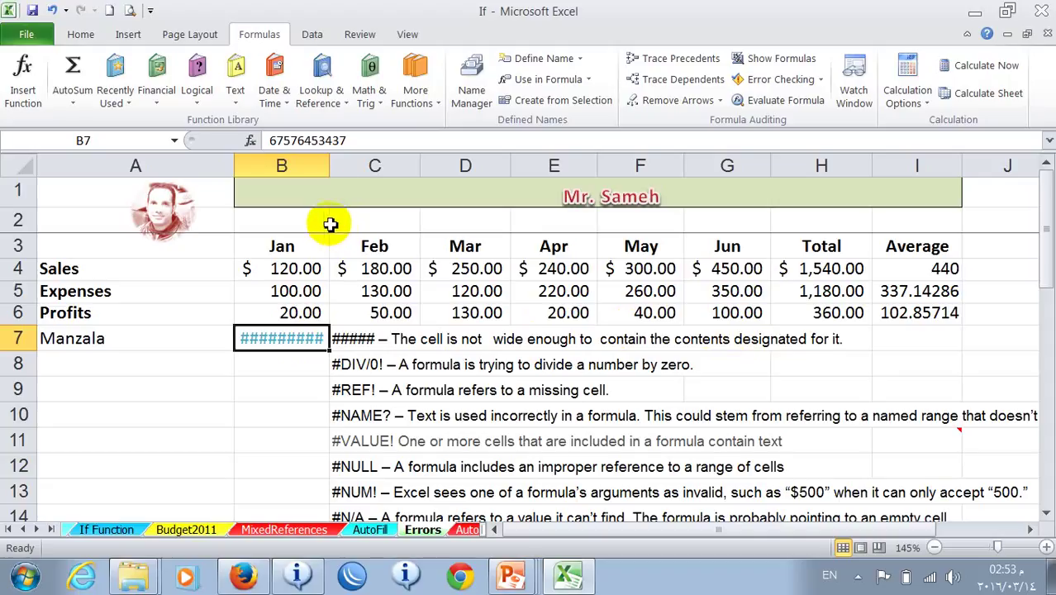
{"action": "double_click", "coordinate": [331, 165]}
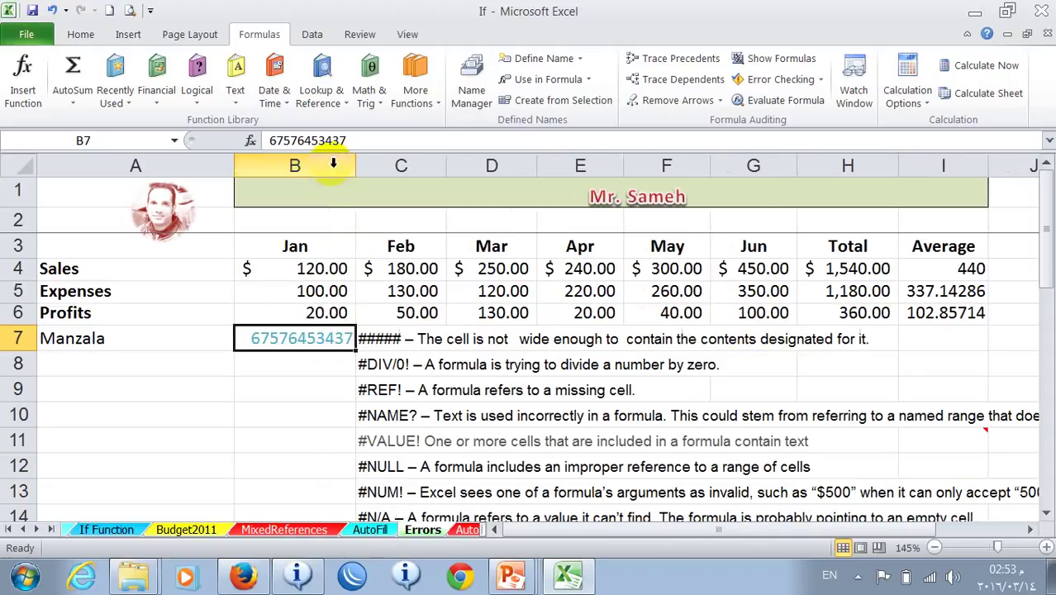
Enter the formula =6/0 in cell B8 and look at the error-checking options offered for it
{"action": "left_click", "coordinate": [315, 362]}
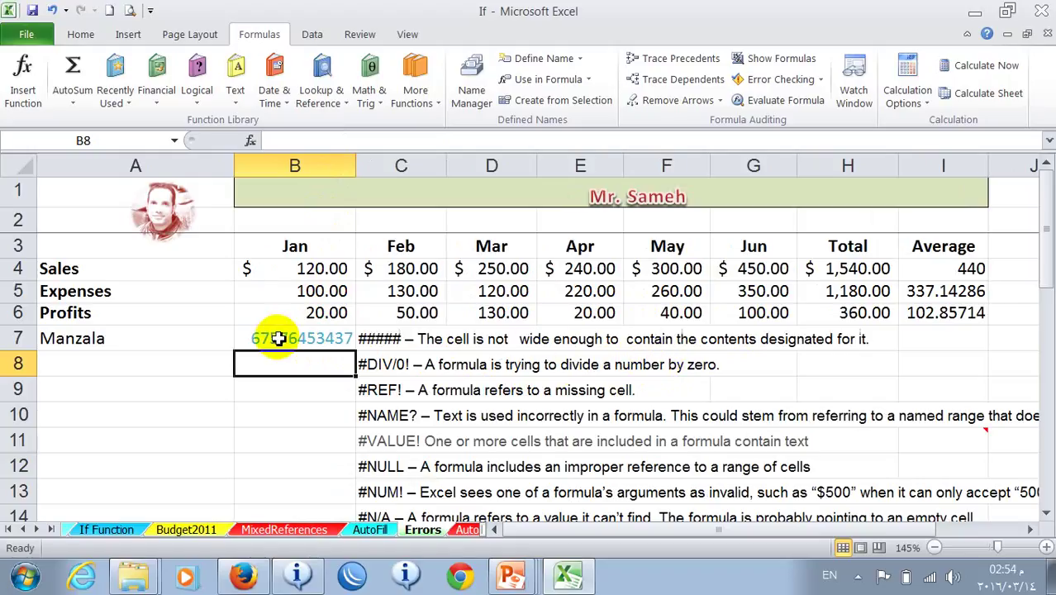
{"action": "type", "text": "=6/0"}
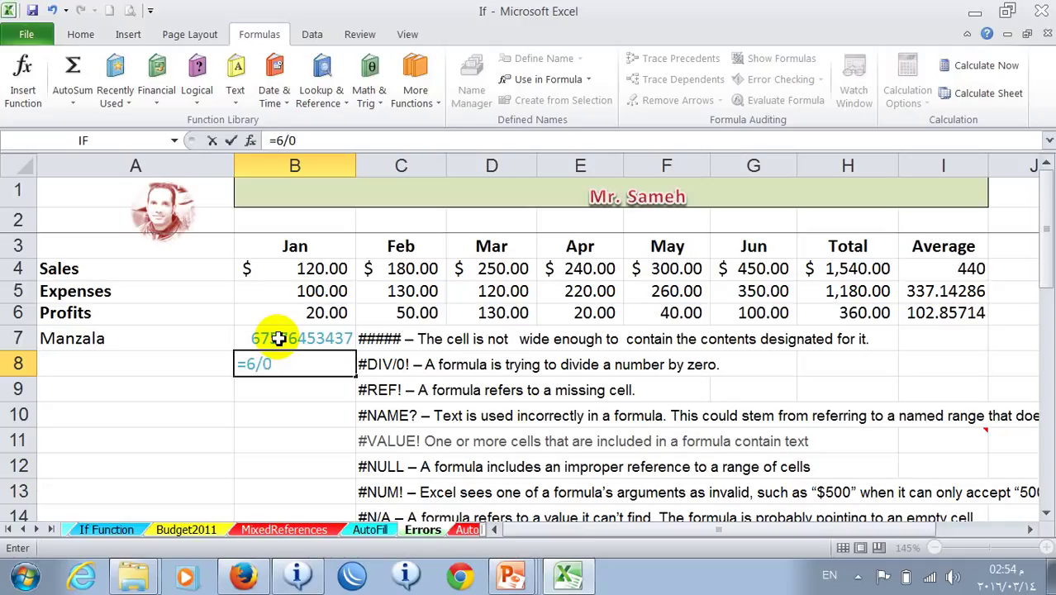
{"action": "key", "text": "Return"}
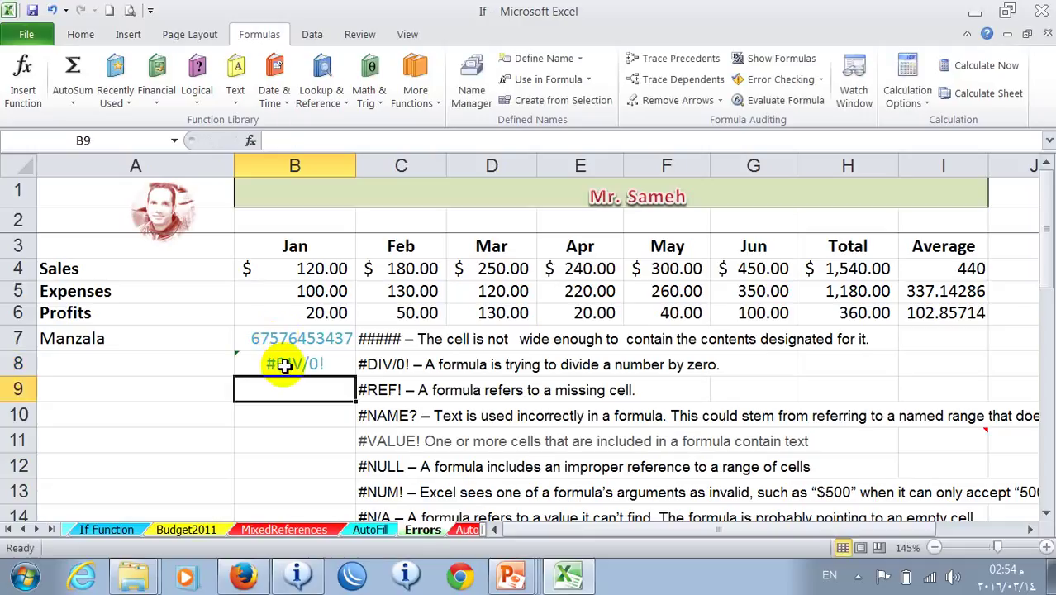
{"action": "left_click", "coordinate": [279, 364]}
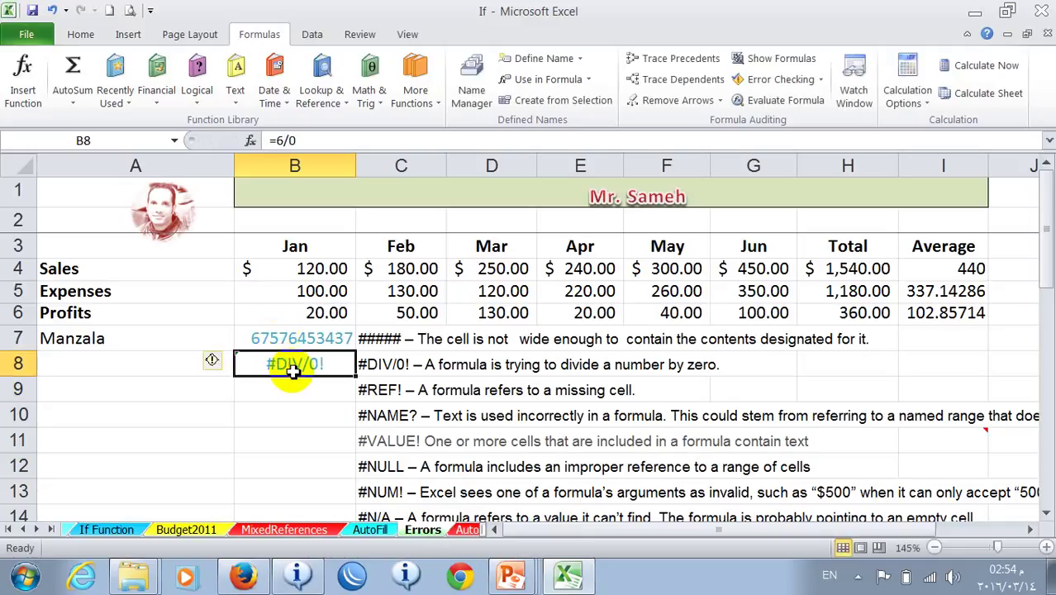
{"action": "left_click", "coordinate": [226, 364]}
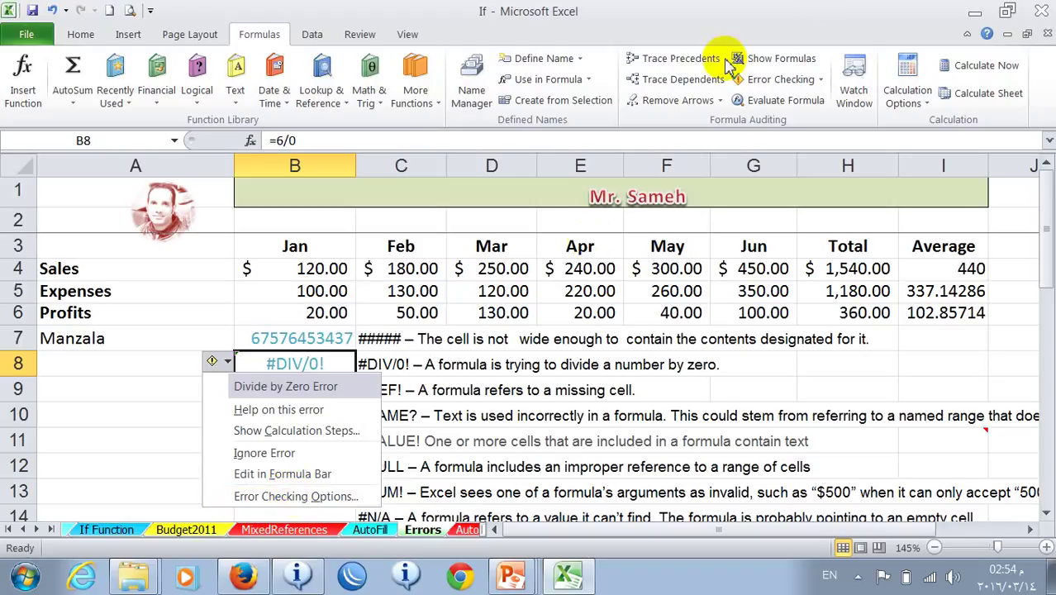
{"action": "key", "text": "Escape"}
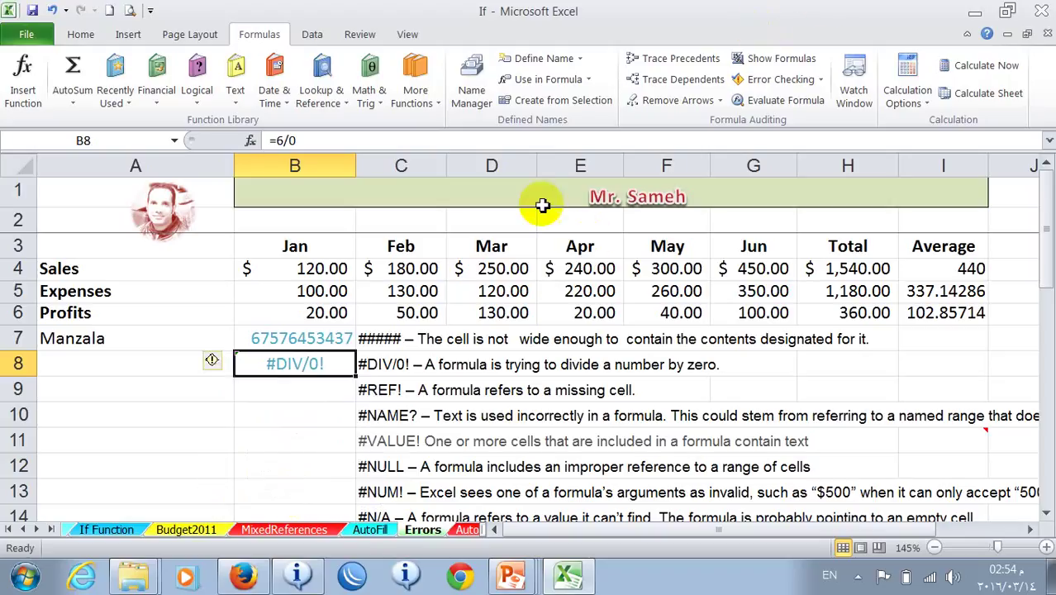
Enter a formula in cell B9 that divides January sales by average sales, =B4/I4
{"action": "left_click", "coordinate": [337, 391]}
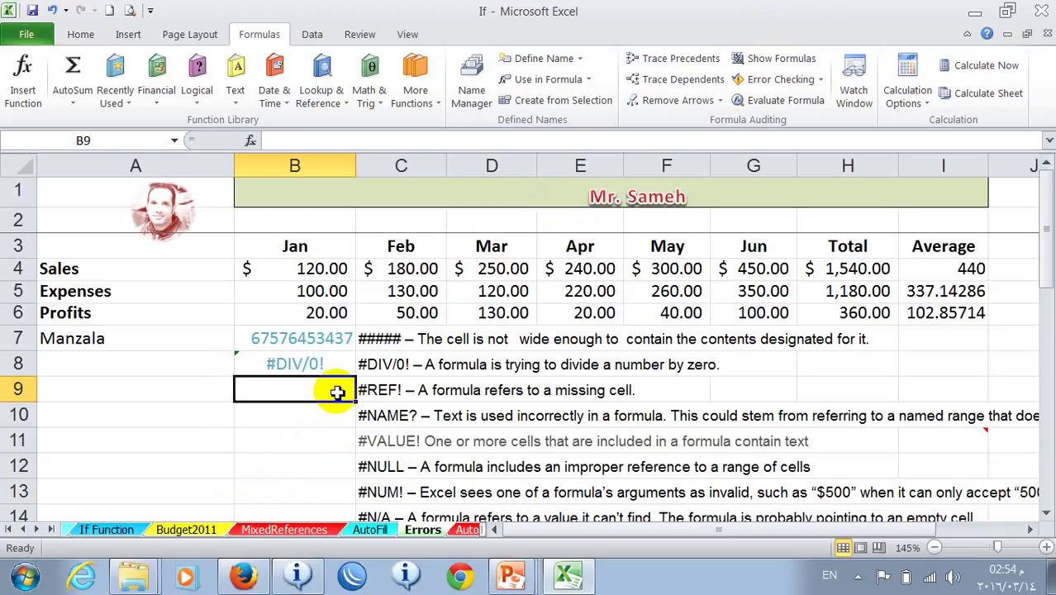
{"action": "type", "text": "="}
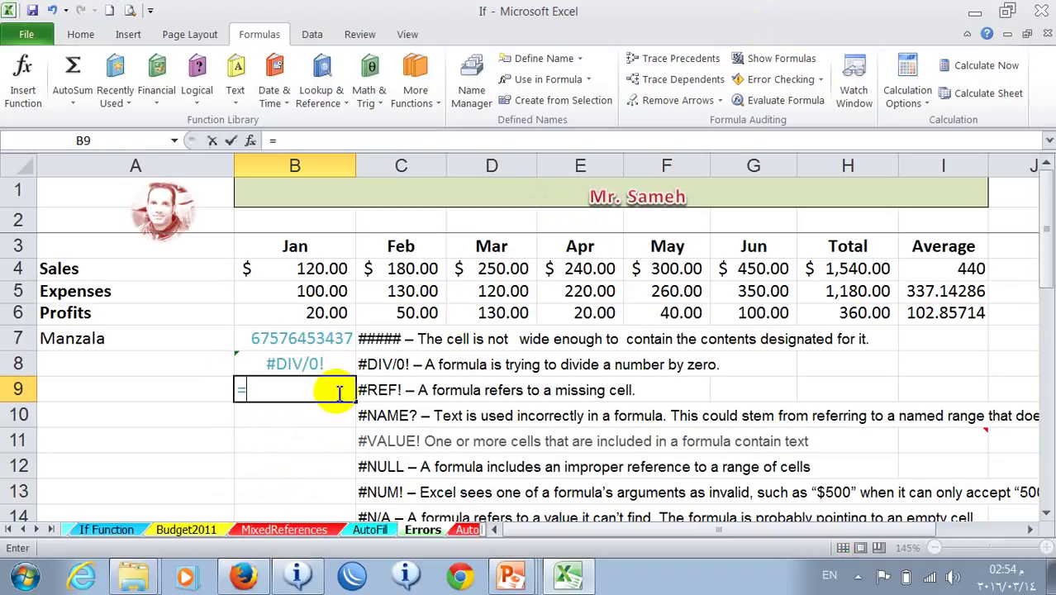
{"action": "left_click", "coordinate": [315, 268]}
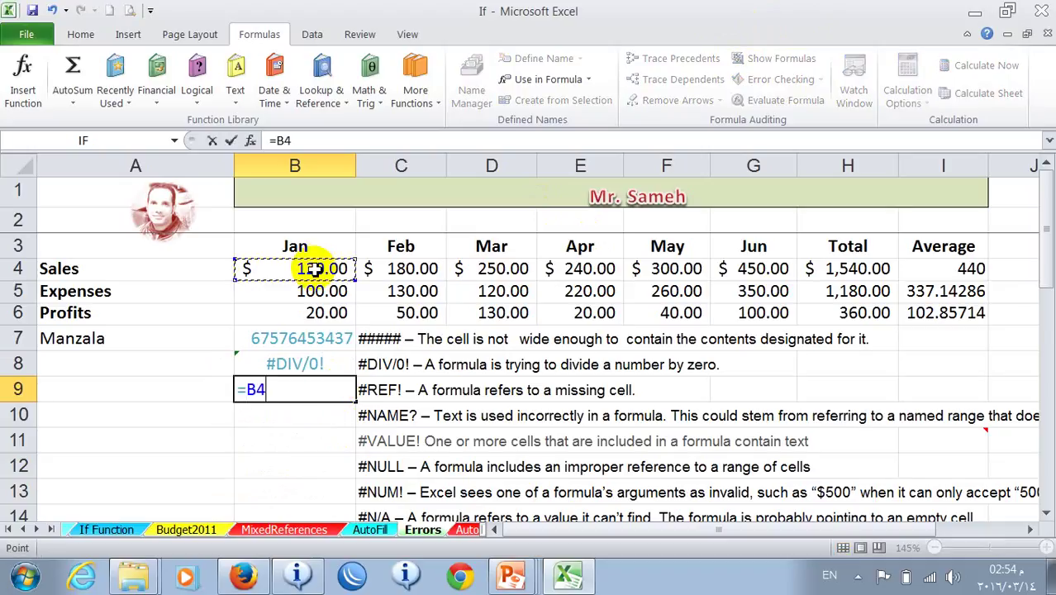
{"action": "type", "text": "/"}
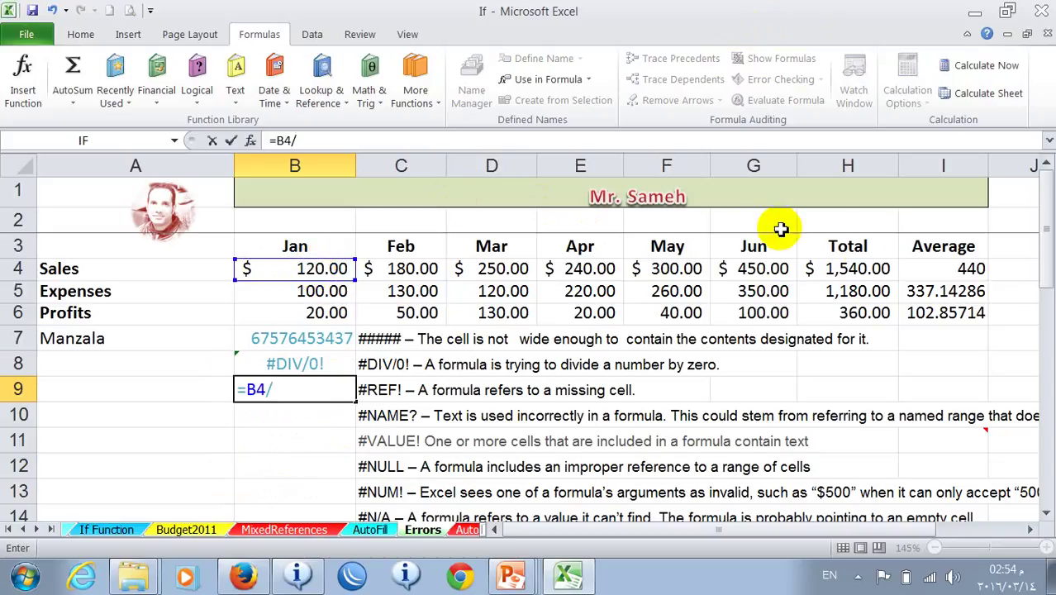
{"action": "left_click", "coordinate": [956, 269]}
{"action": "key", "text": "Return"}
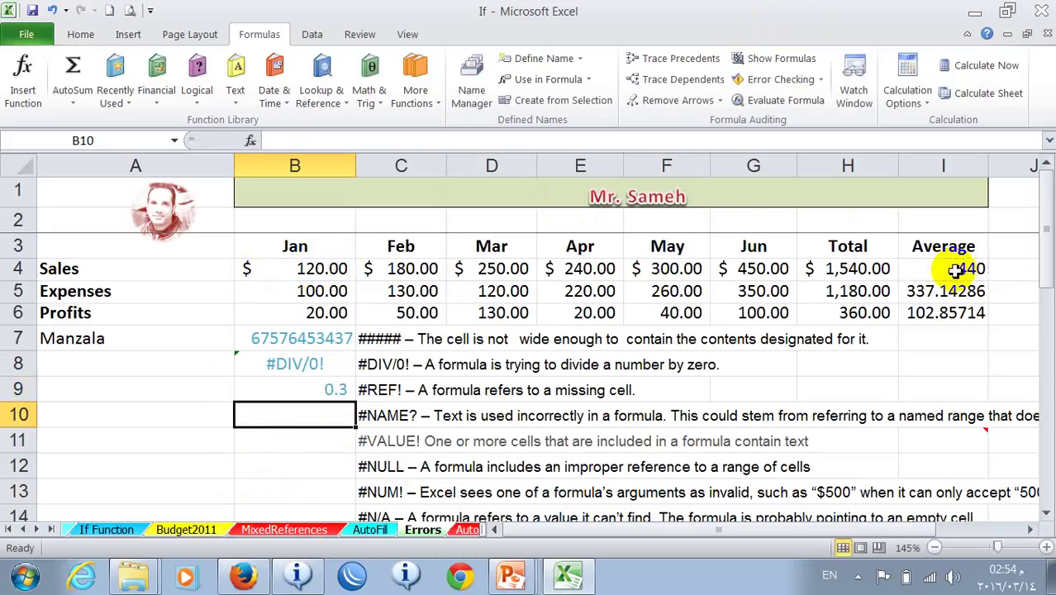
Delete cell I4 with the cells below shifted up, and check the formula in cell B9
{"action": "left_click", "coordinate": [952, 268]}
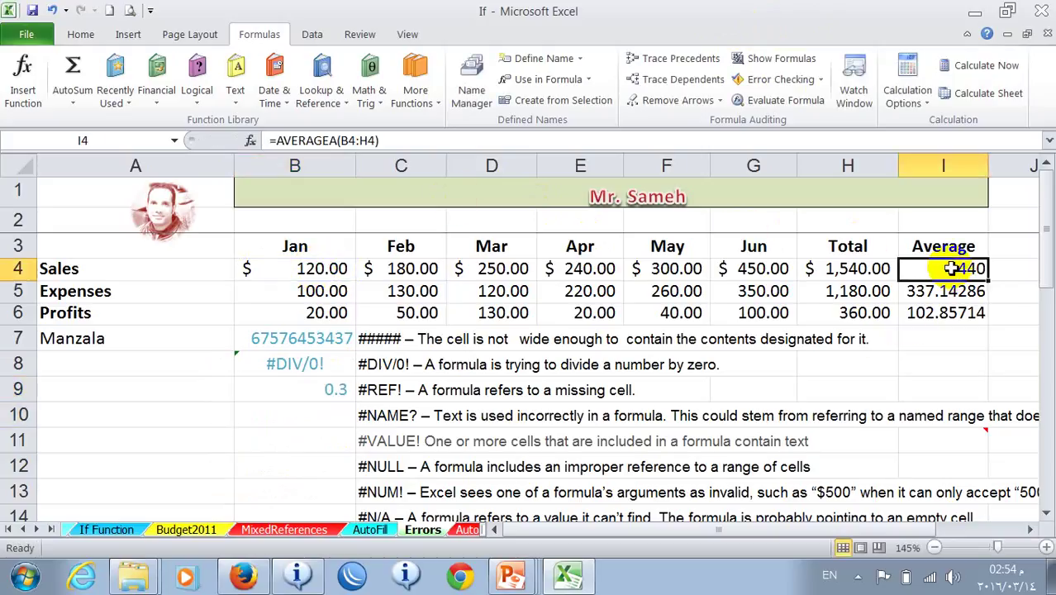
{"action": "right_click", "coordinate": [952, 269]}
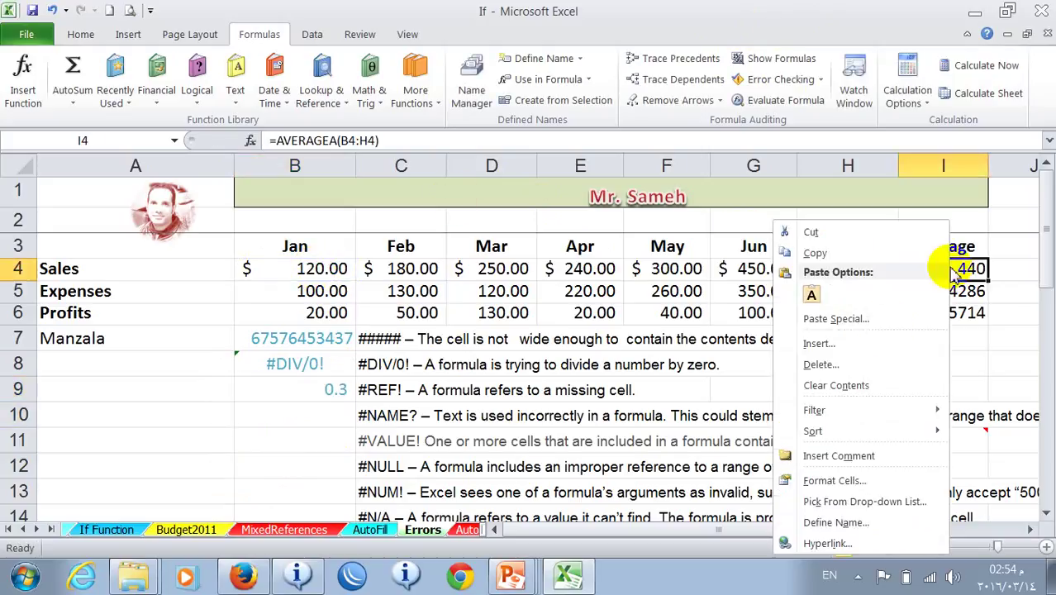
{"action": "left_click", "coordinate": [826, 364]}
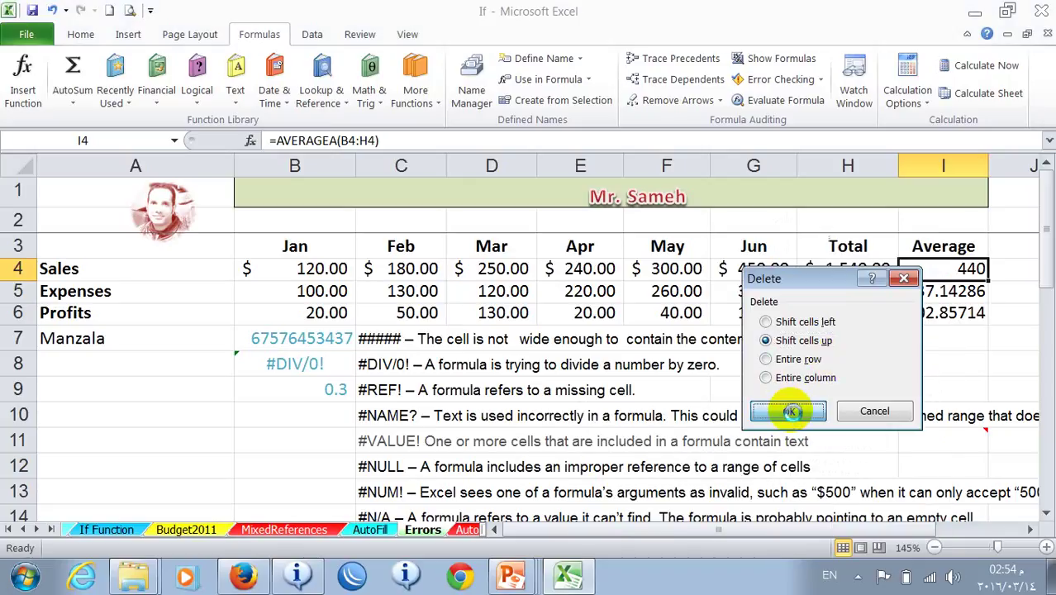
{"action": "left_click", "coordinate": [785, 473]}
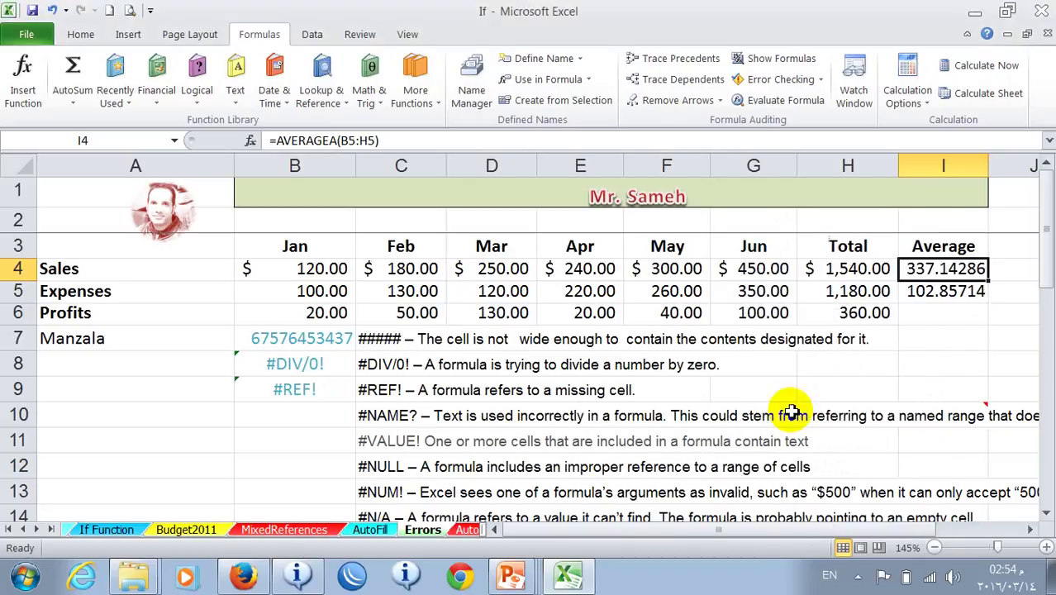
{"action": "left_click", "coordinate": [332, 392]}
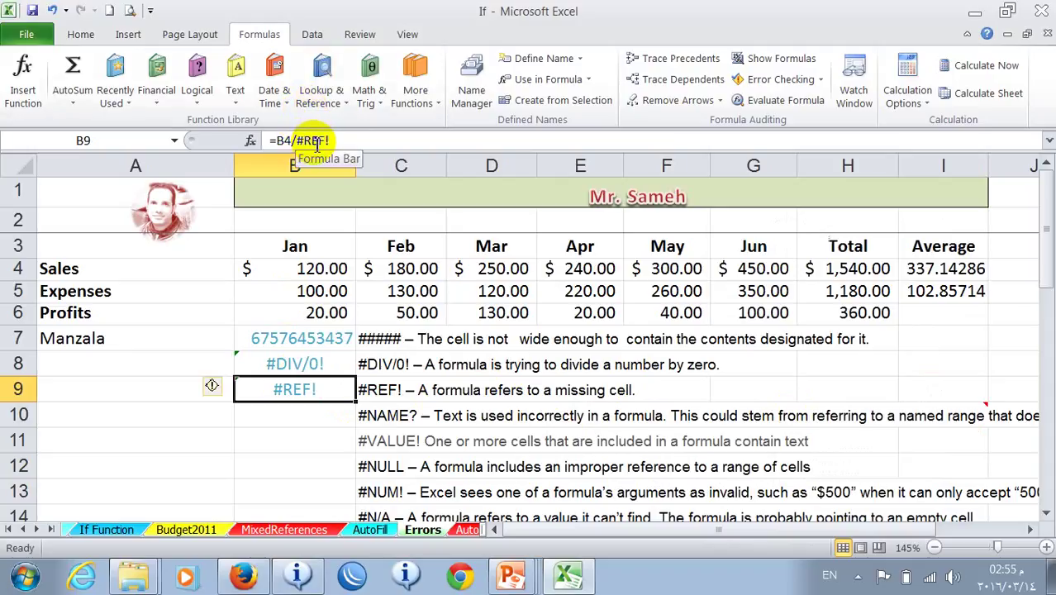
Enter the deliberately misspelled formula =summ(B4:E5) in cell B10 and check the resulting cell
{"action": "left_click", "coordinate": [298, 412]}
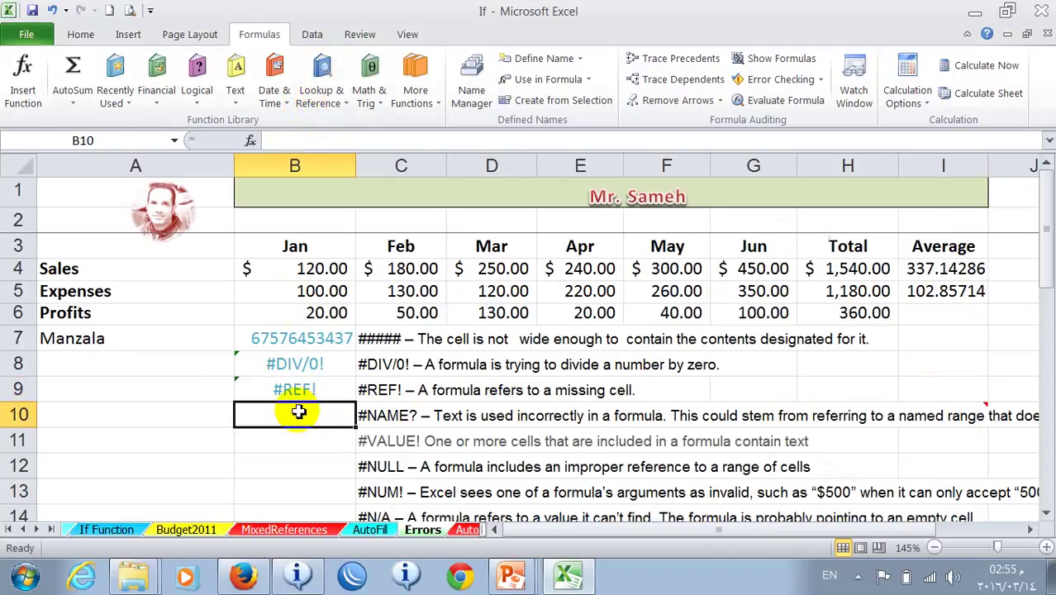
{"action": "type", "text": "="}
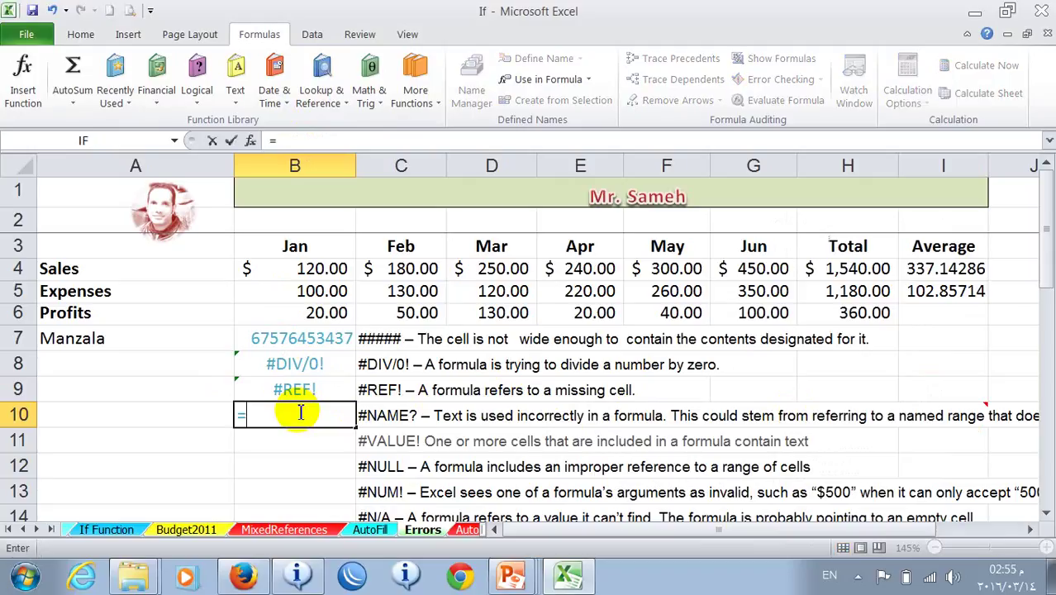
{"action": "type", "text": "summ"}
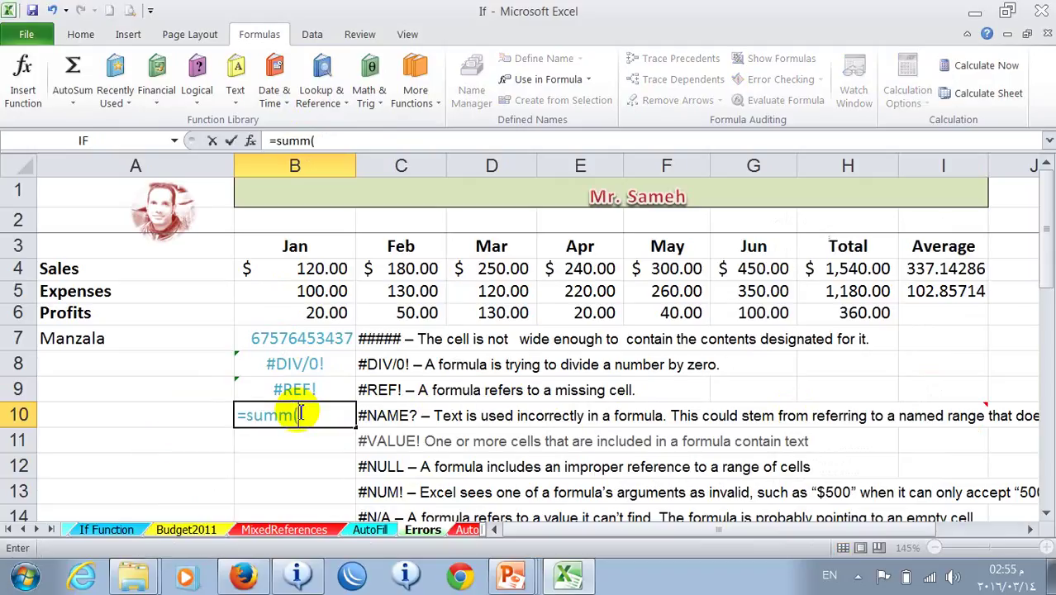
{"action": "type", "text": "("}
{"action": "left_click_drag", "start_coordinate": [314, 266], "coordinate": [585, 298]}
{"action": "key", "text": "Return"}
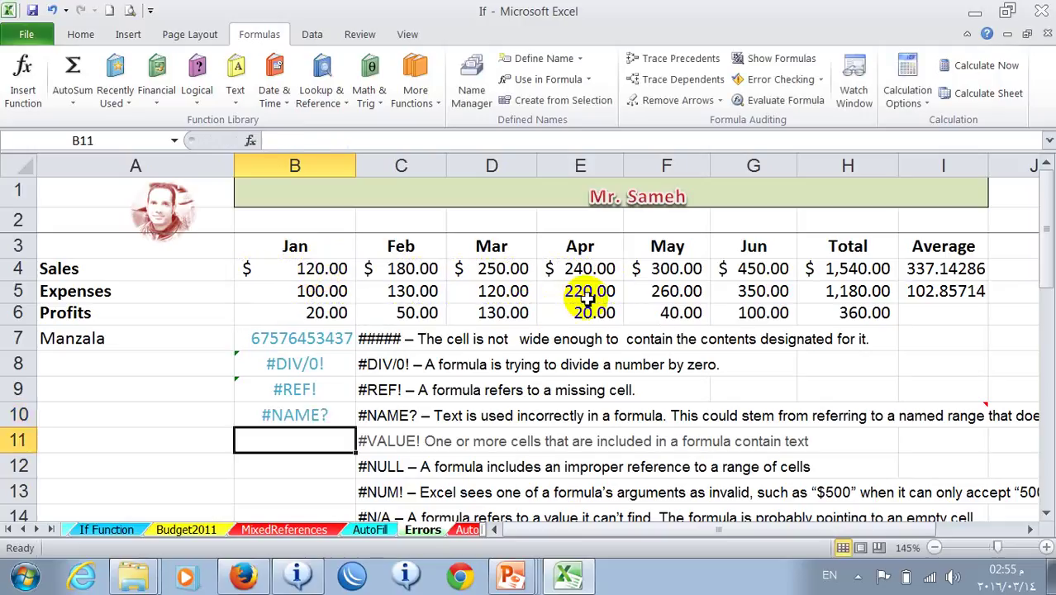
{"action": "left_click", "coordinate": [331, 418]}
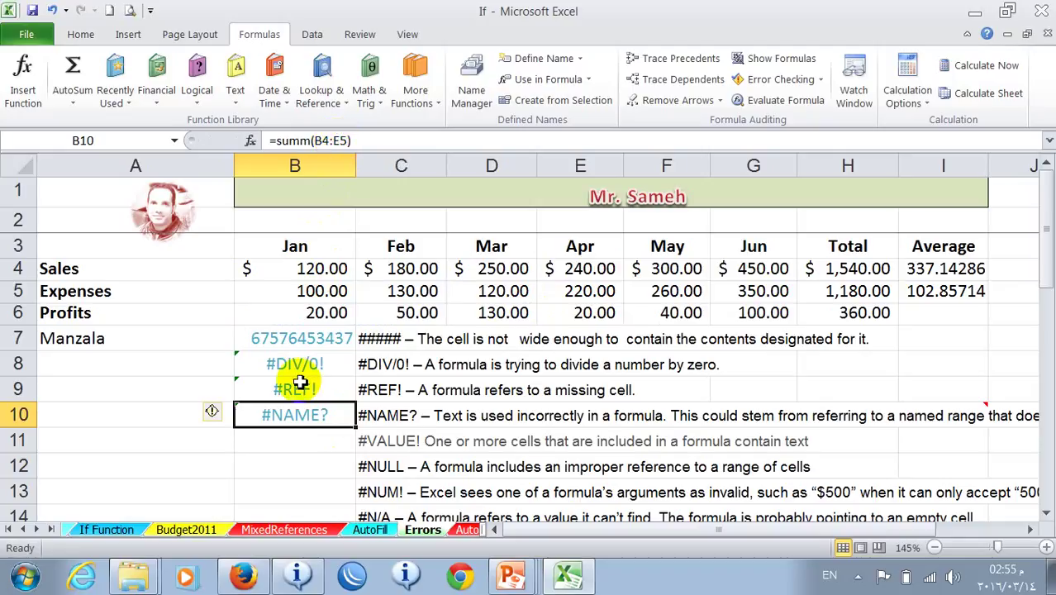
Enter a formula in cell B11 that divides the Sales label by May sales, =A4/F4, and check the resulting cell
{"action": "left_click", "coordinate": [307, 439]}
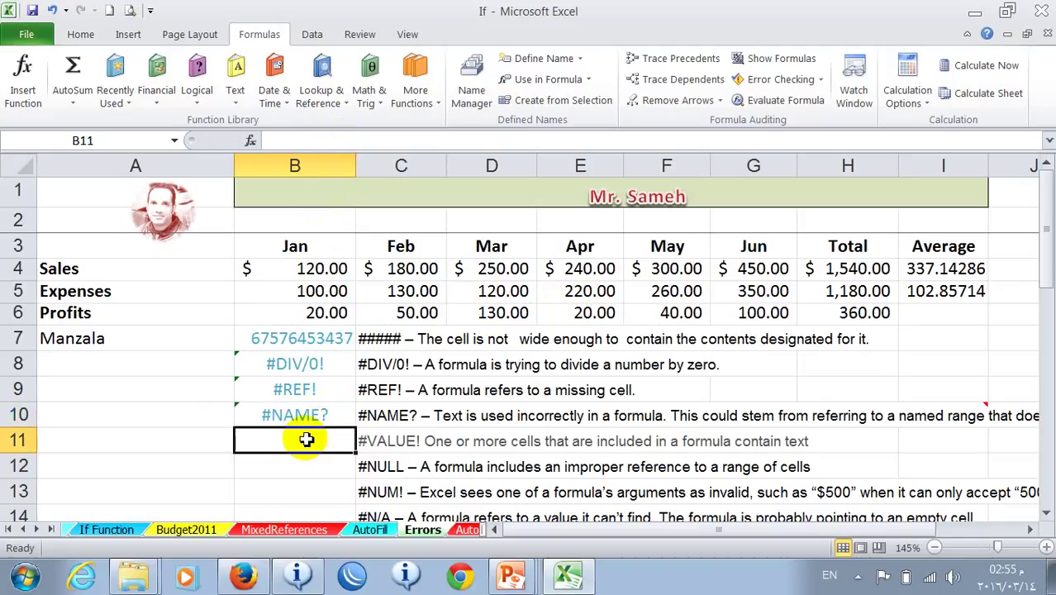
{"action": "type", "text": "="}
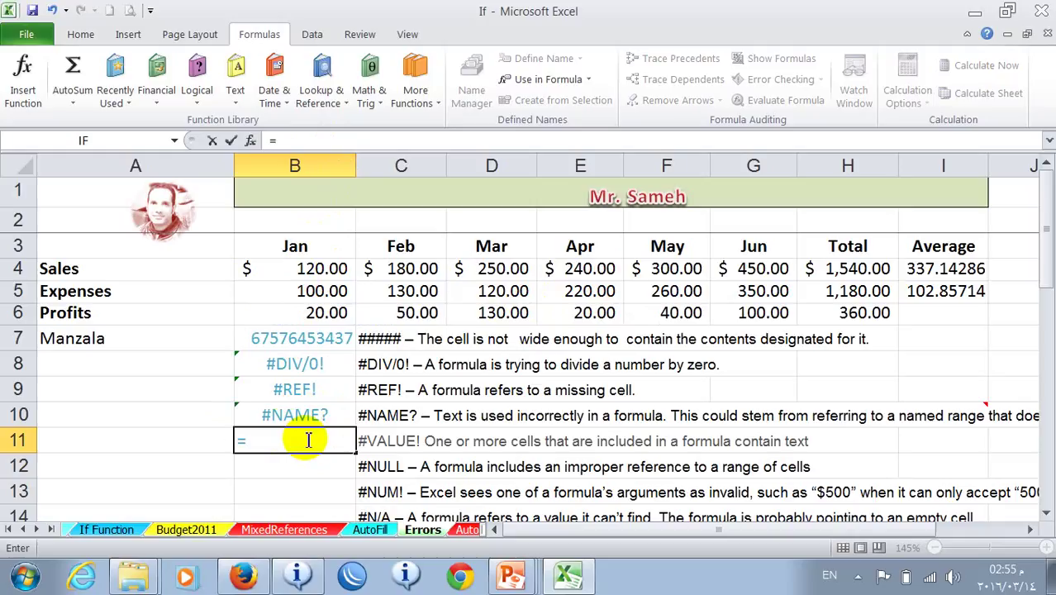
{"action": "left_click", "coordinate": [63, 267]}
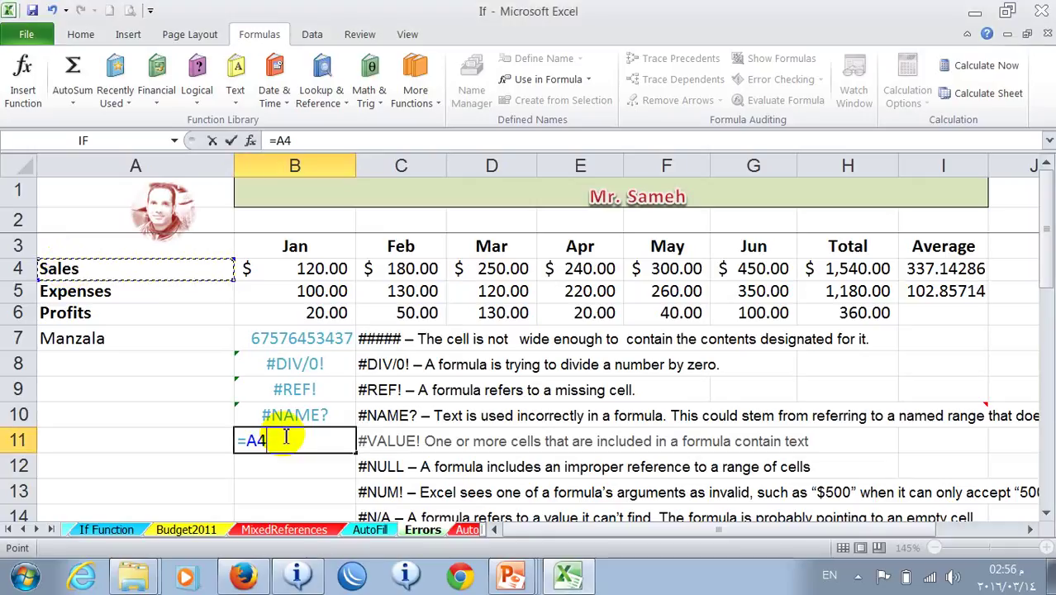
{"action": "type", "text": "/"}
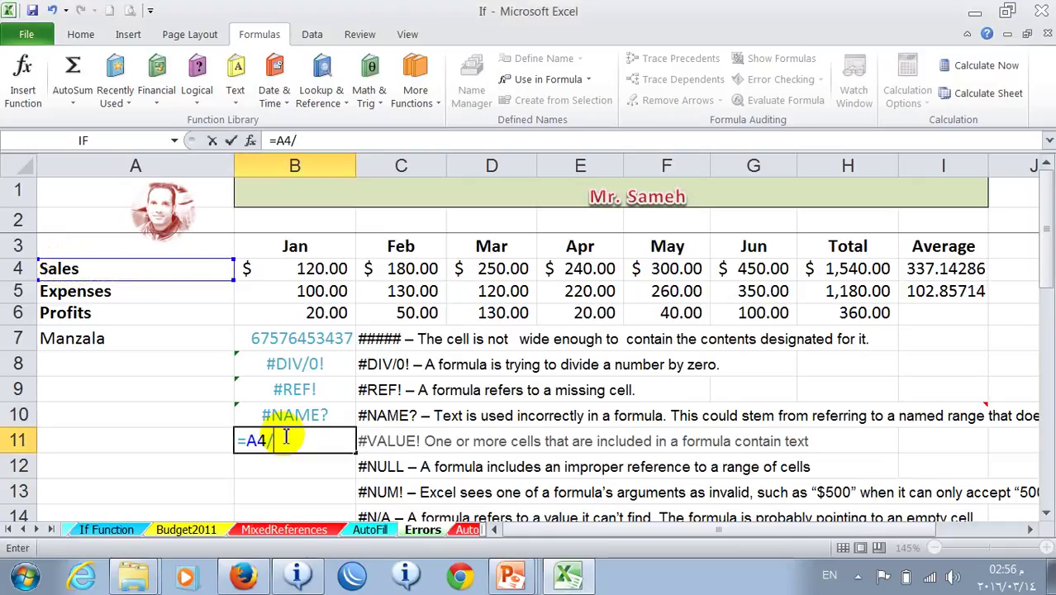
{"action": "left_click", "coordinate": [686, 273]}
{"action": "key", "text": "Return"}
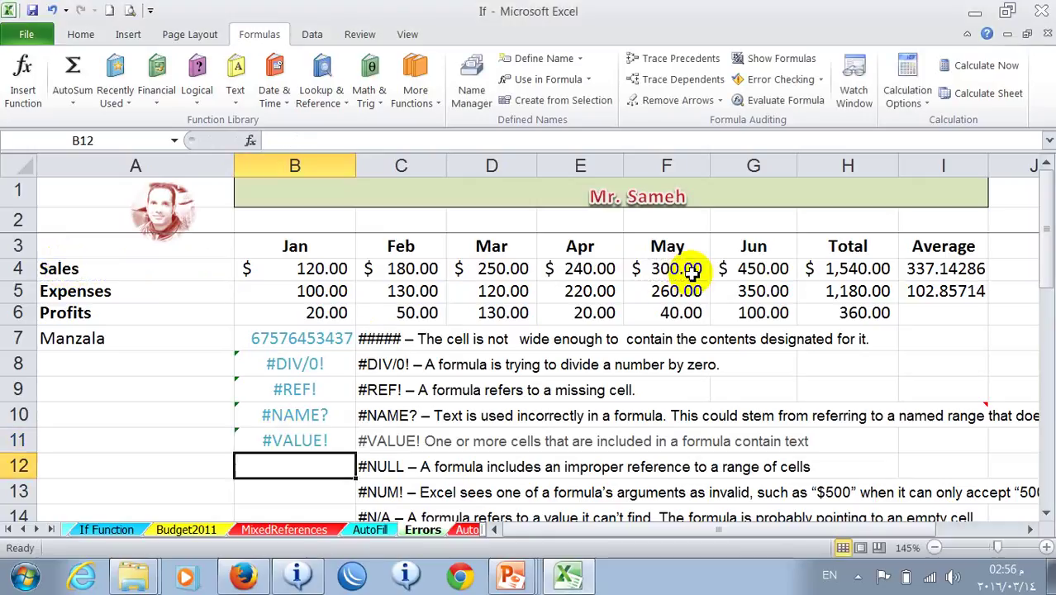
{"action": "left_click", "coordinate": [328, 442]}
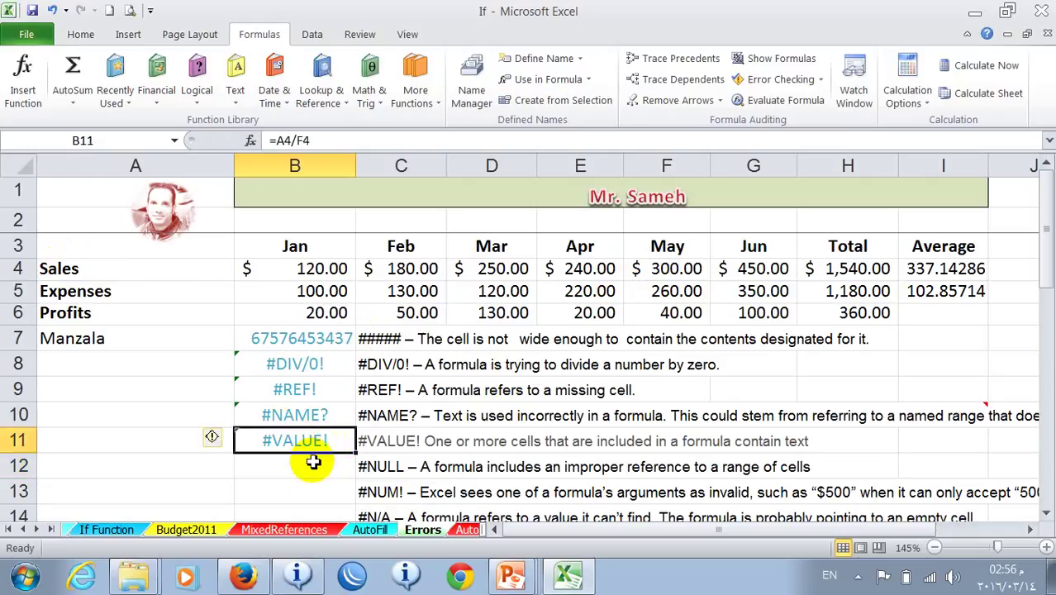
Run Error Checking on the divide-by-zero formula in cell B8, read its explanation and close the check
{"action": "left_click", "coordinate": [316, 361]}
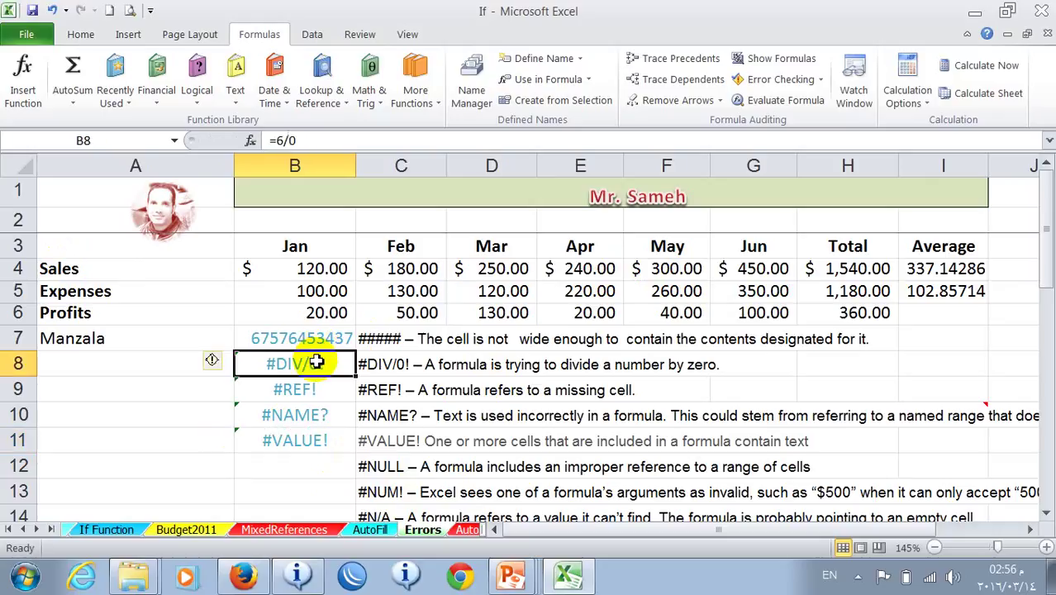
{"action": "mouse_move", "coordinate": [225, 365]}
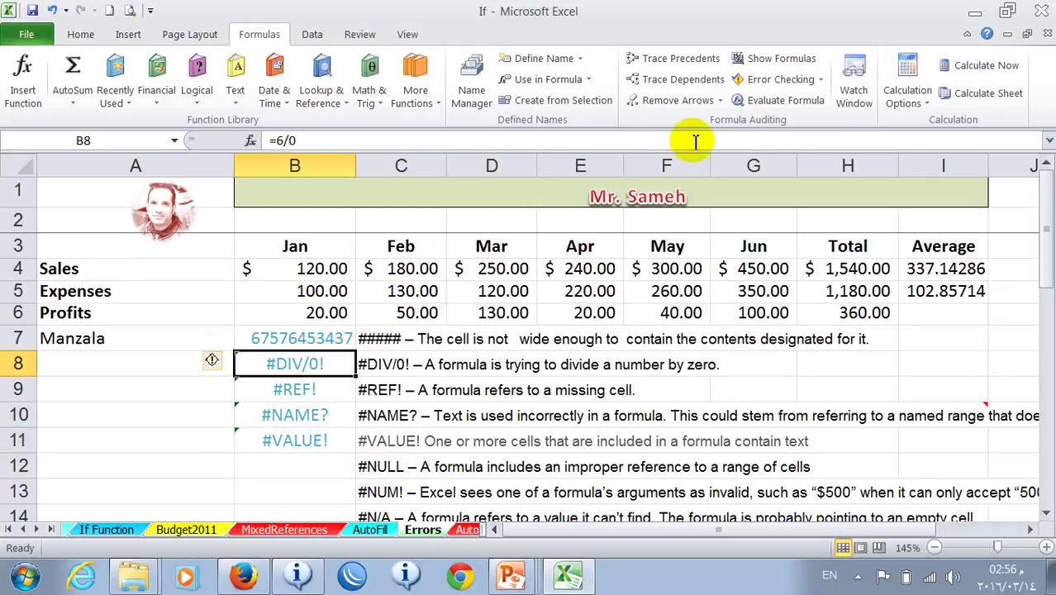
{"action": "left_click", "coordinate": [775, 79]}
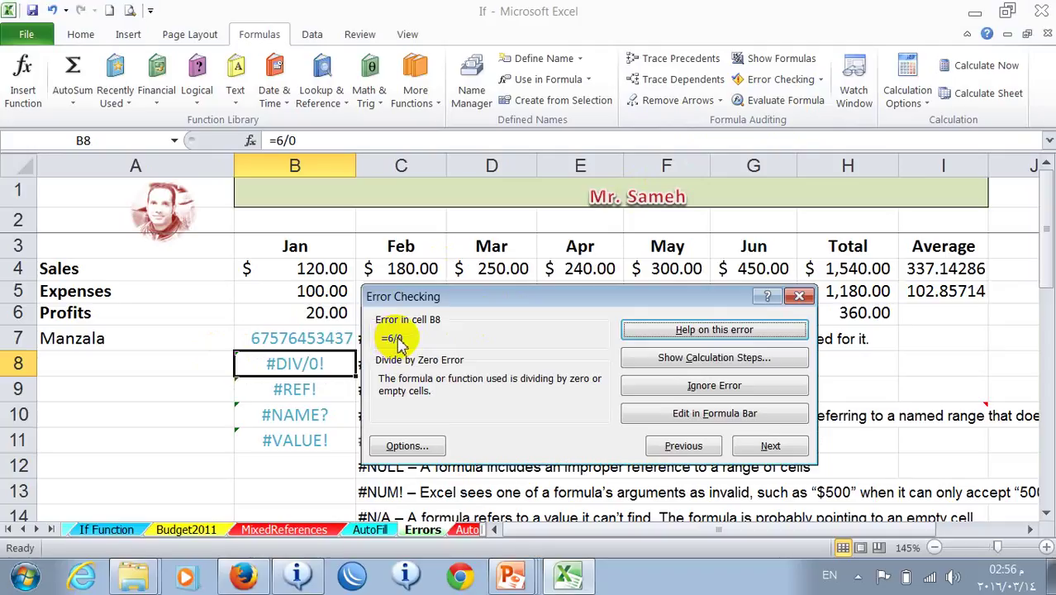
{"action": "left_click", "coordinate": [801, 297]}
Read through the descriptions of the #NULL, #NUM! and #N/A errors in rows 12 to 14
{"action": "left_click", "coordinate": [322, 464]}
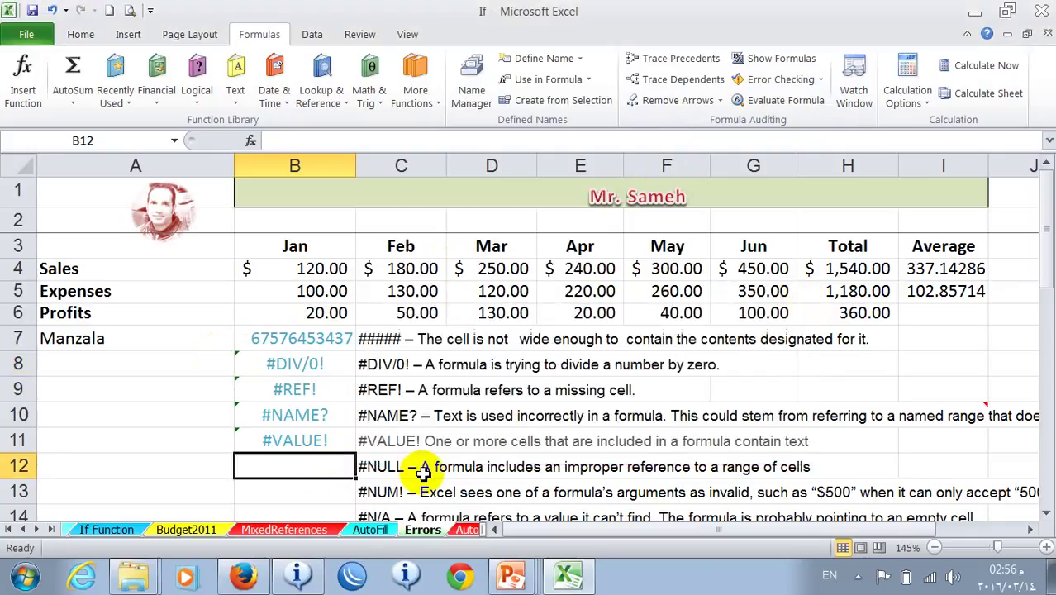
{"action": "left_click", "coordinate": [595, 467]}
{"action": "left_click", "coordinate": [671, 467]}
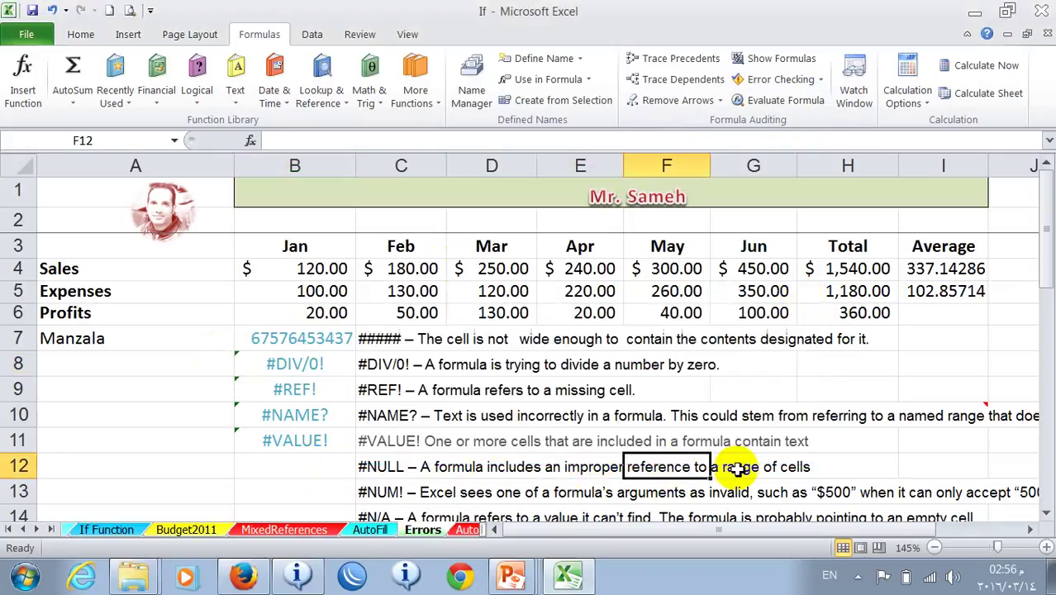
{"action": "left_click", "coordinate": [740, 467]}
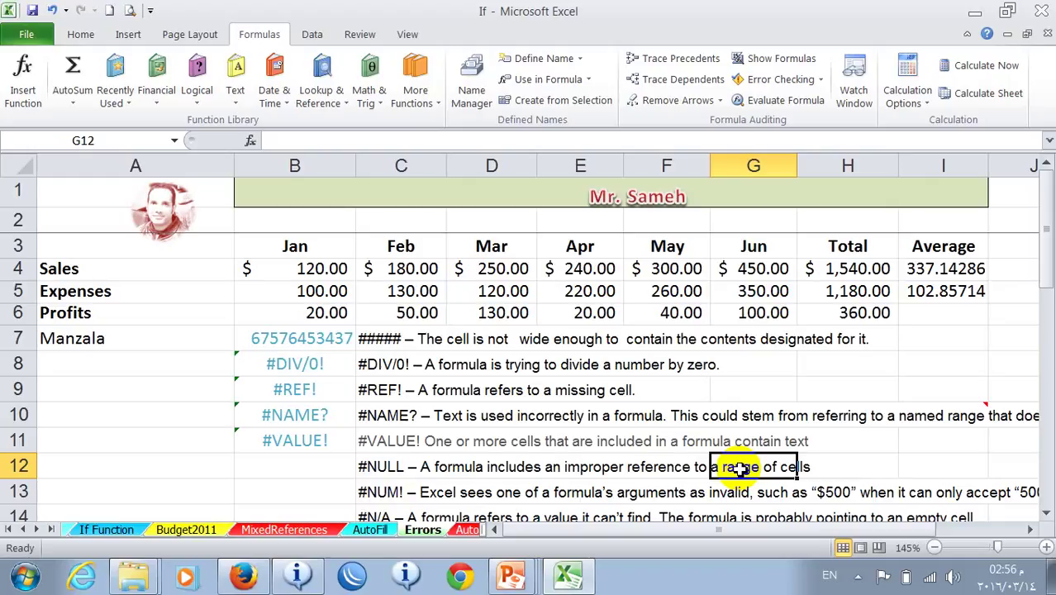
{"action": "left_click", "coordinate": [384, 491]}
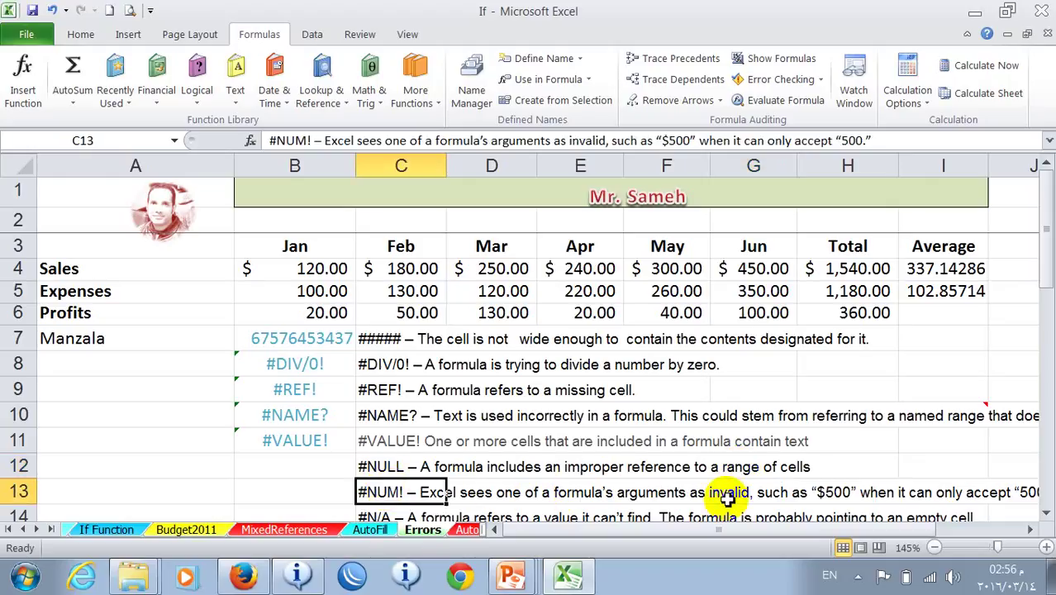
{"action": "left_click", "coordinate": [839, 494]}
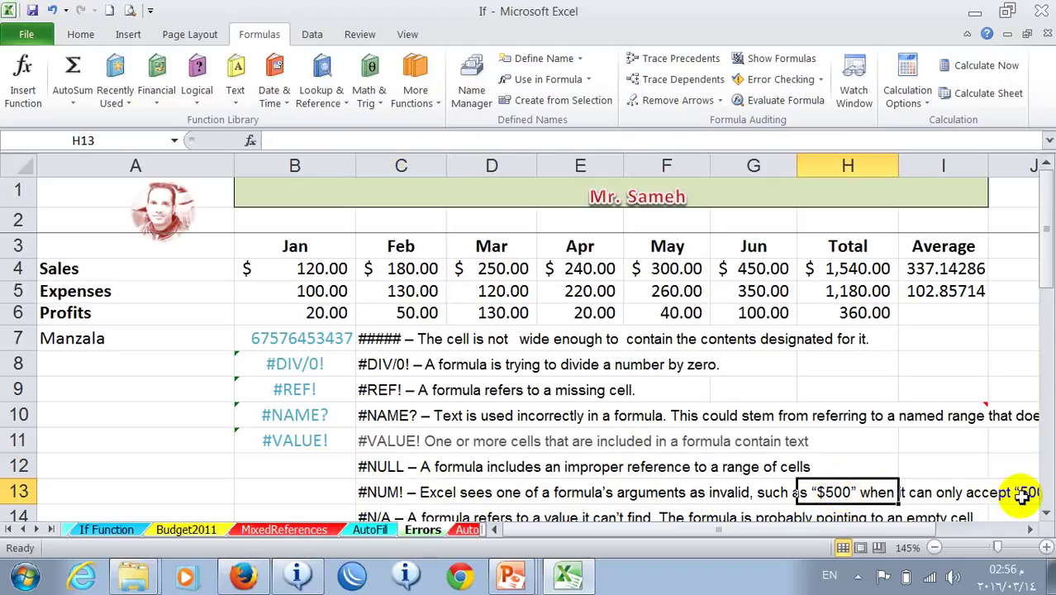
{"action": "left_click", "coordinate": [1027, 494]}
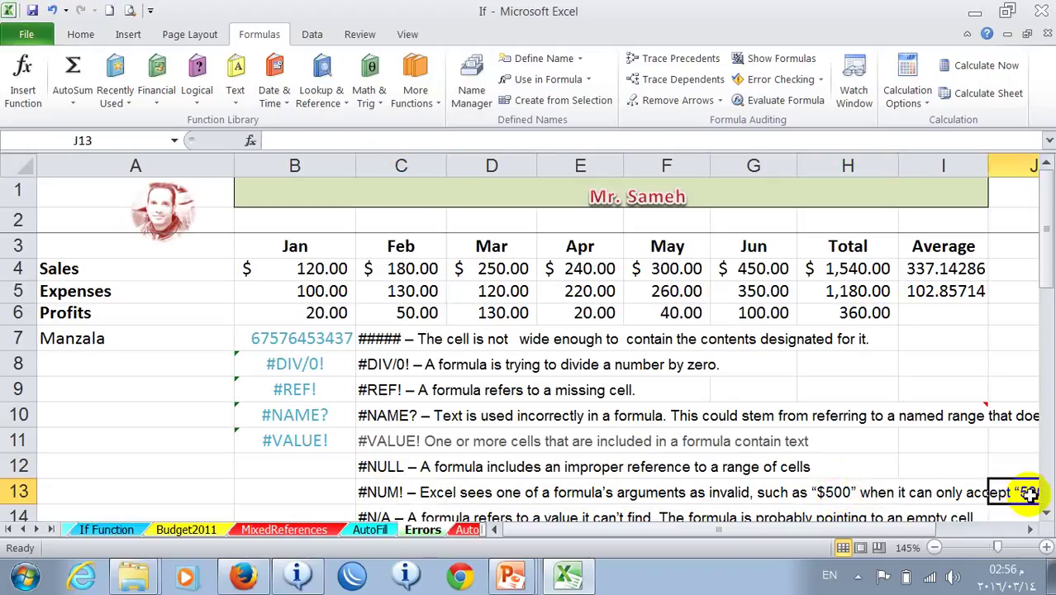
{"action": "left_click", "coordinate": [824, 494]}
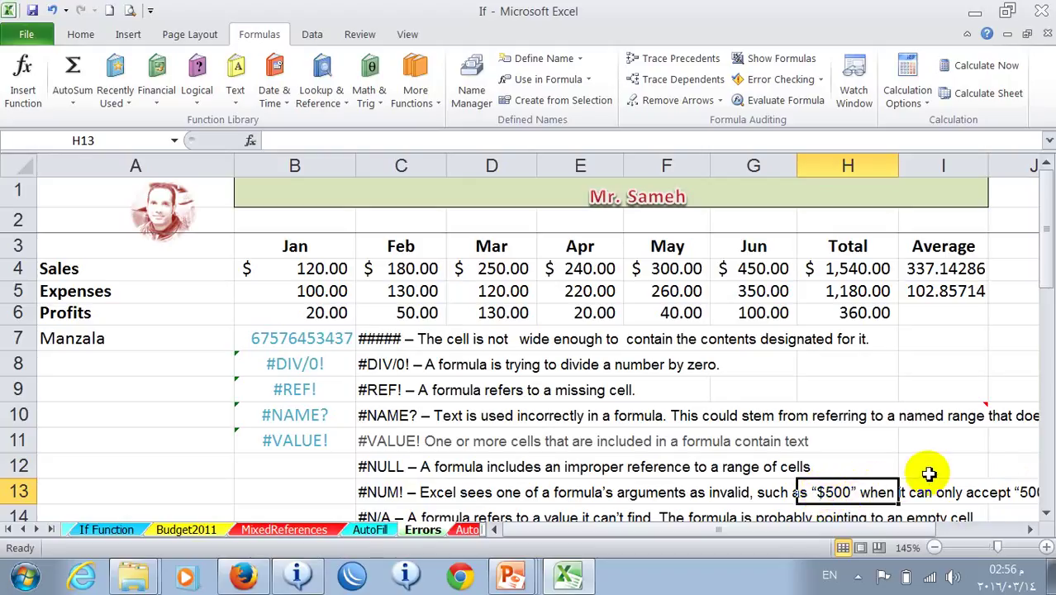
{"action": "left_click", "coordinate": [1024, 495]}
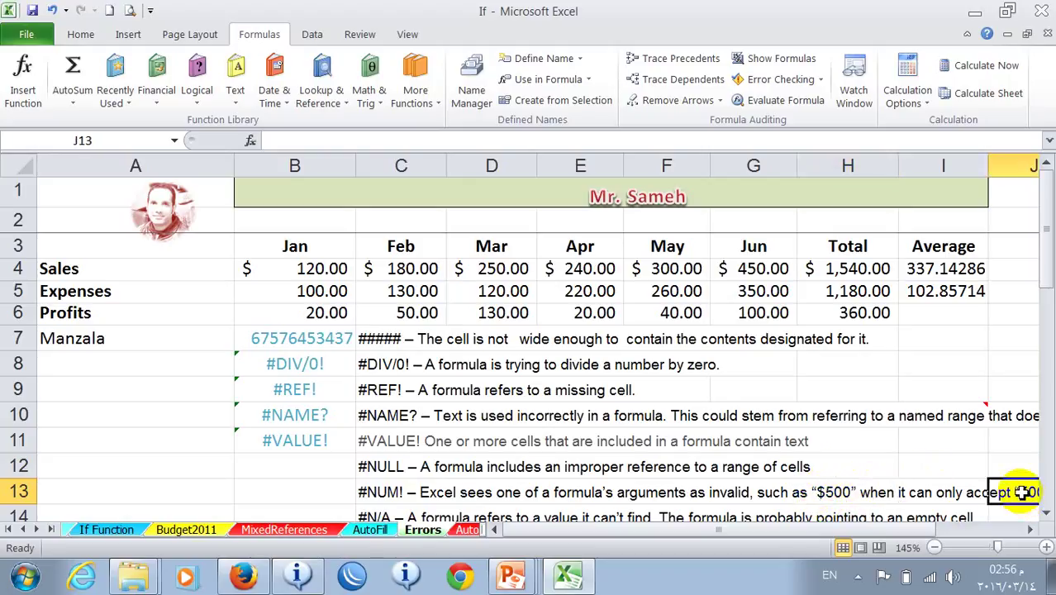
{"action": "left_click", "coordinate": [835, 490]}
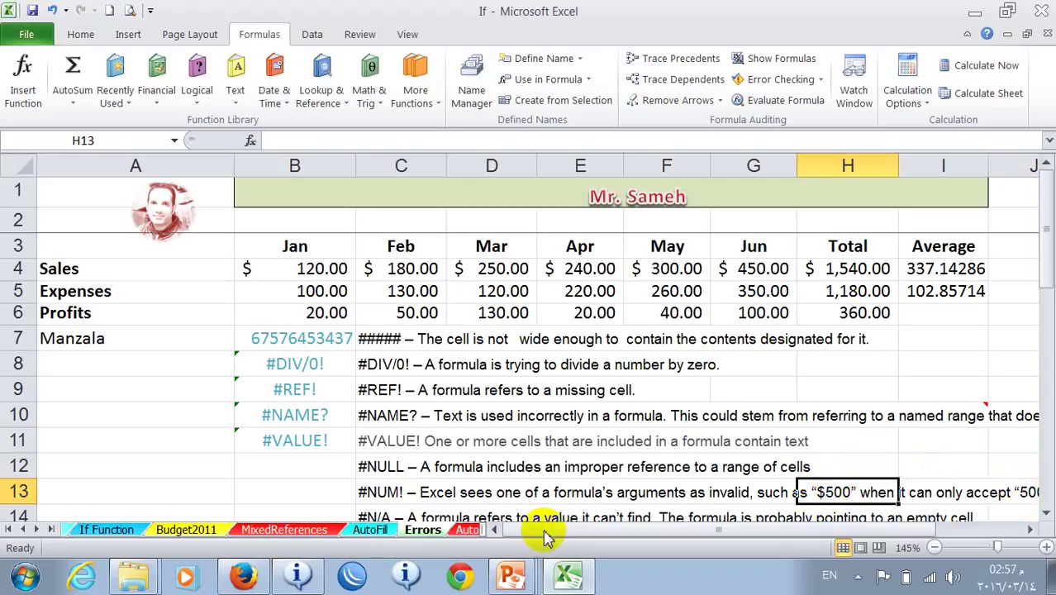
{"action": "left_click", "coordinate": [411, 516]}
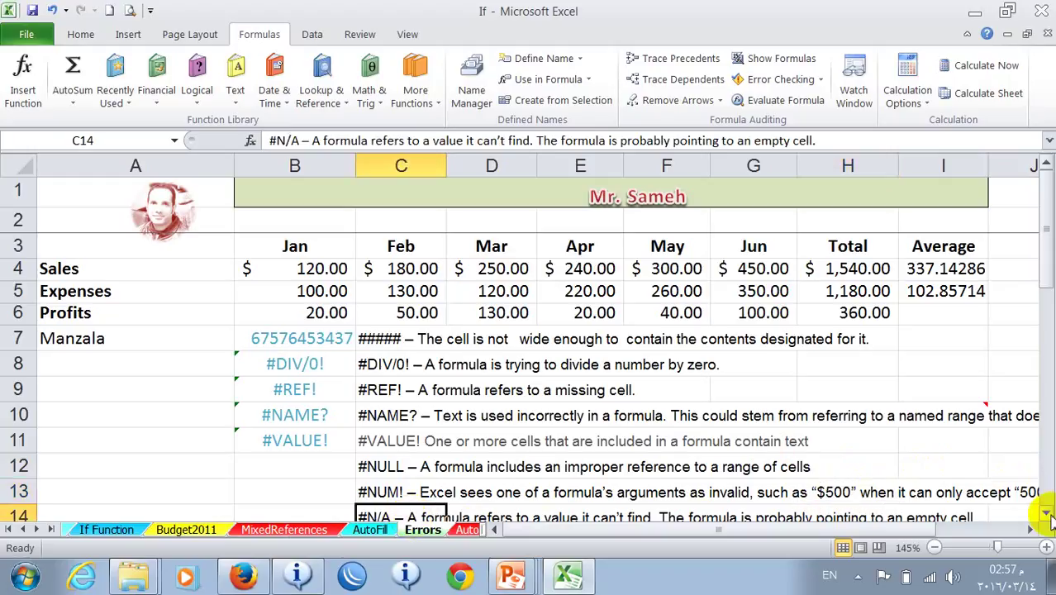
{"action": "left_click", "coordinate": [1045, 513]}
{"action": "left_click", "coordinate": [301, 489]}
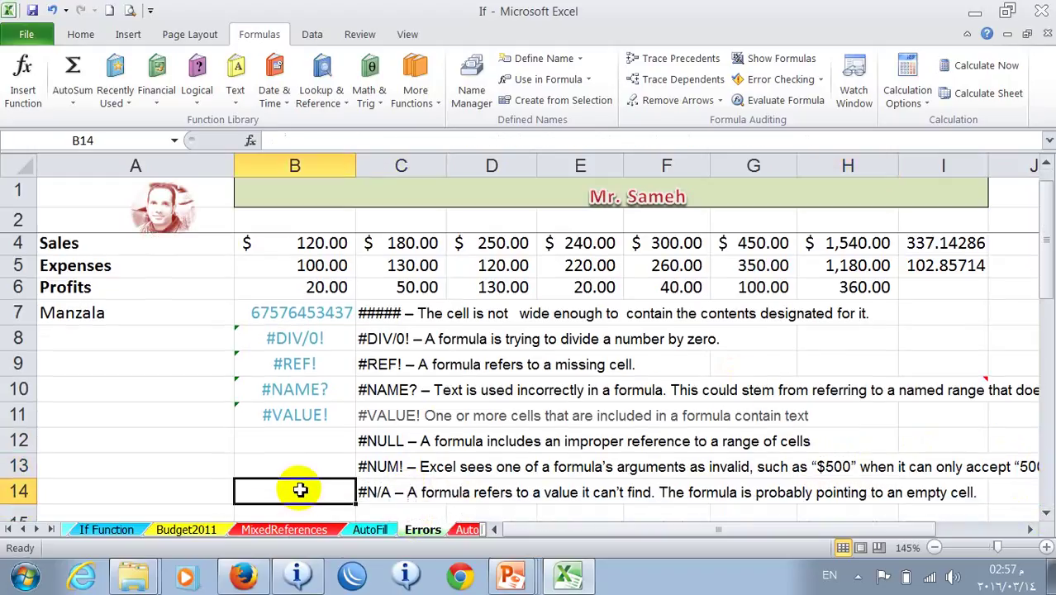
{"action": "left_click", "coordinate": [392, 492]}
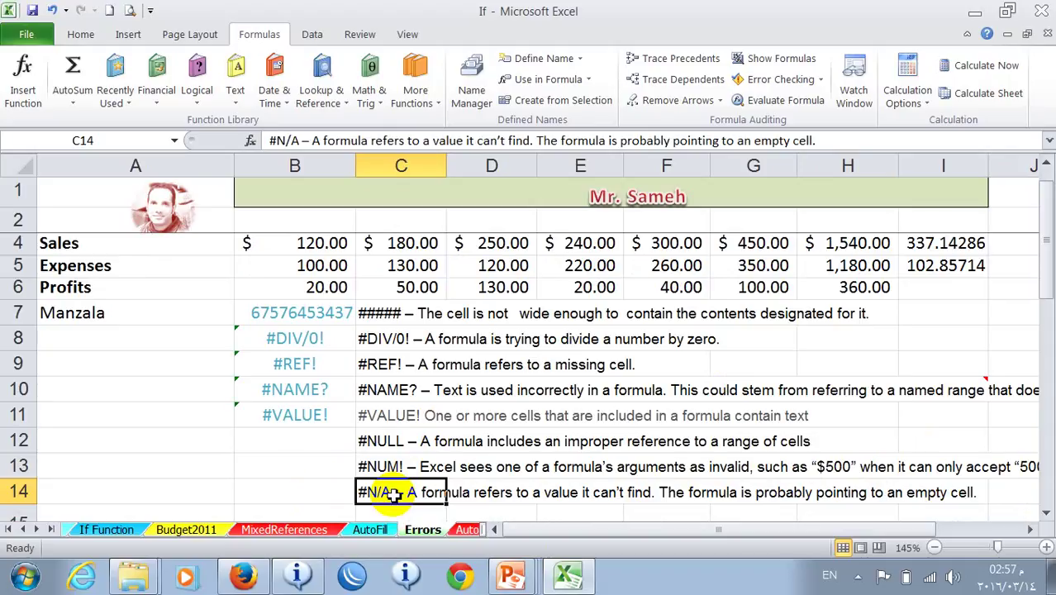
{"action": "left_click", "coordinate": [316, 440]}
Enter the deliberately circular formula =B4*a8 in cell A8, multiplying January sales by the cell itself
{"action": "left_click", "coordinate": [154, 340]}
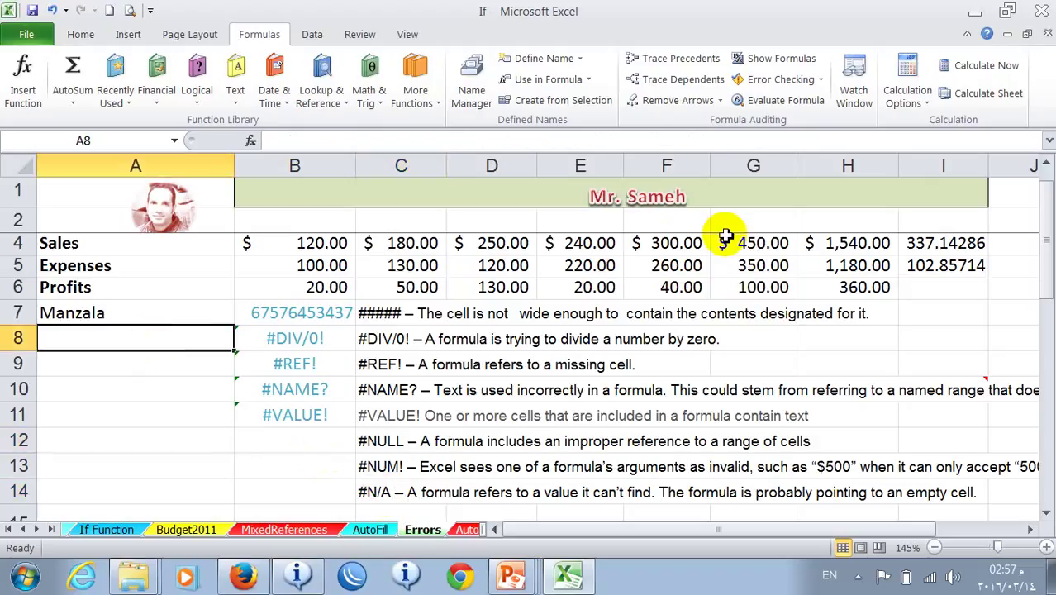
{"action": "left_click", "coordinate": [1046, 162]}
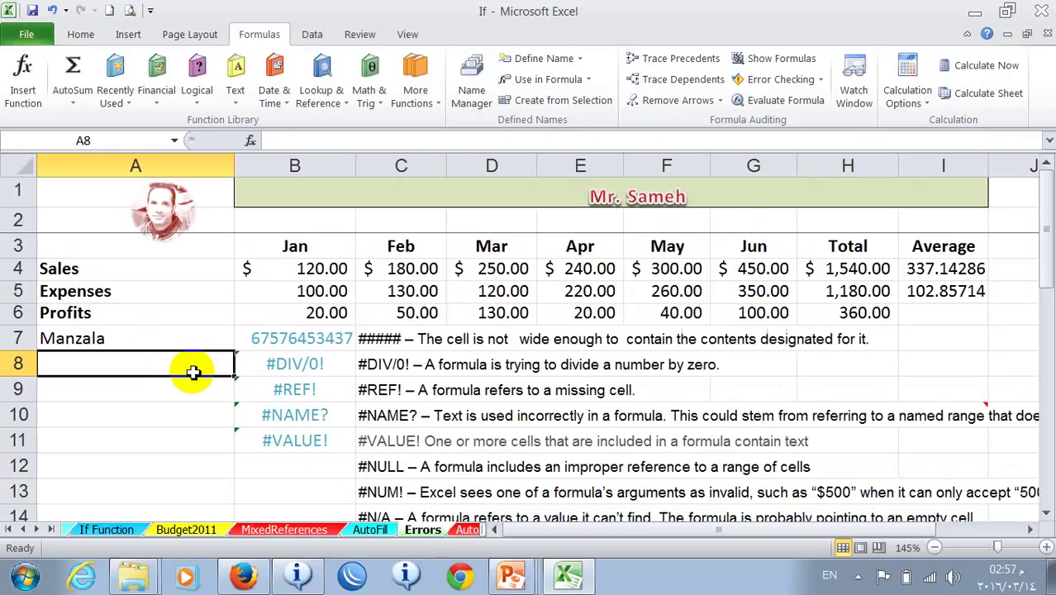
{"action": "type", "text": "="}
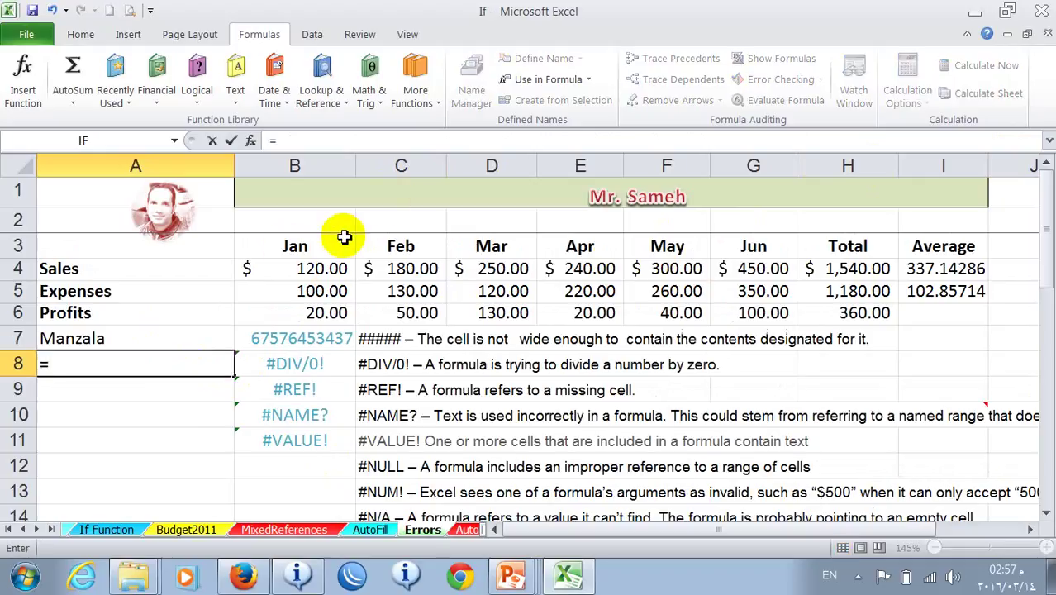
{"action": "left_click", "coordinate": [327, 267]}
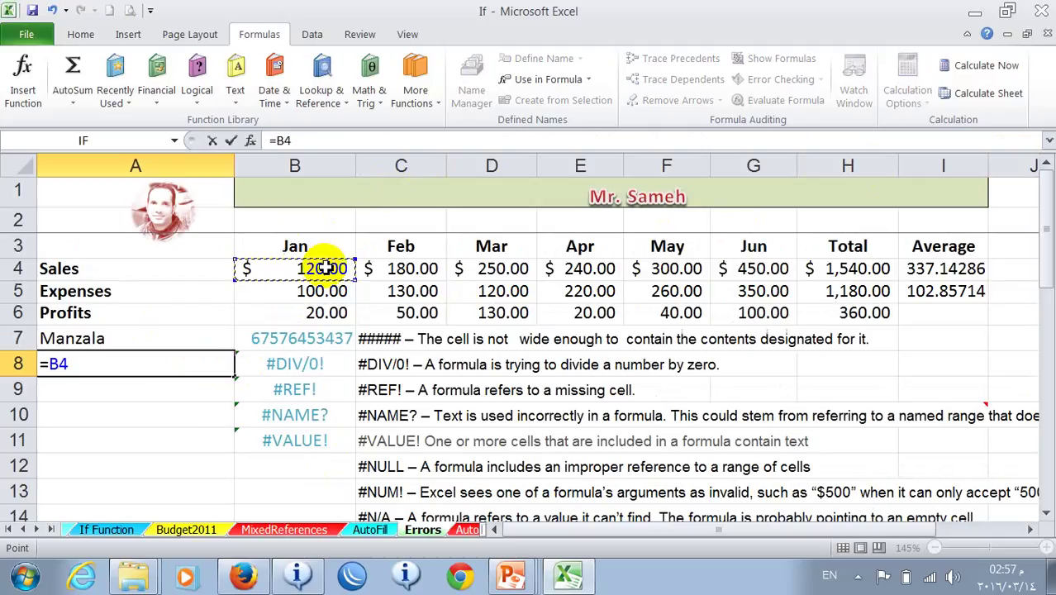
{"action": "type", "text": "*a8"}
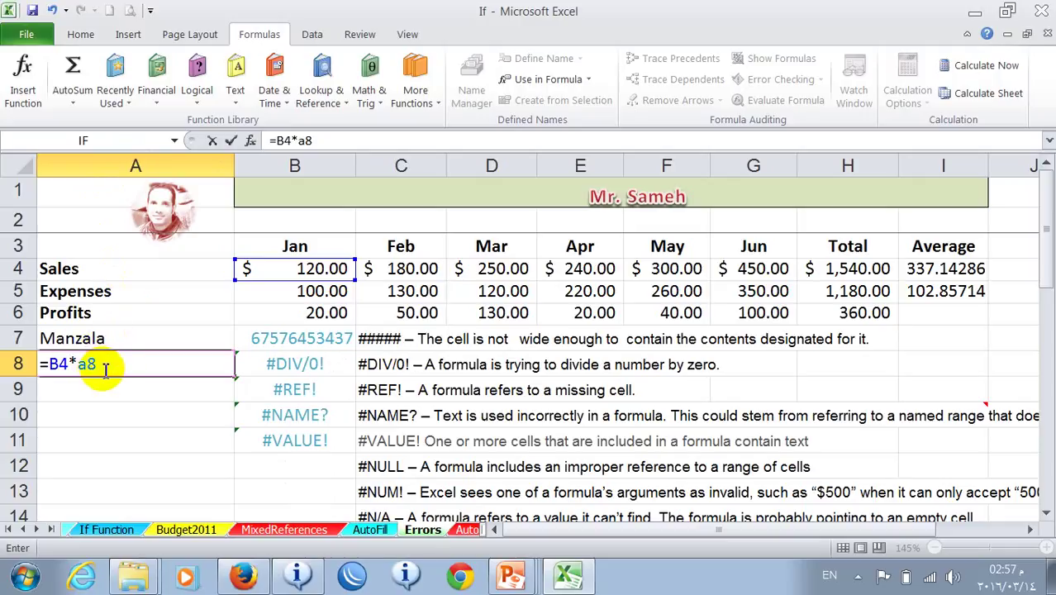
{"action": "key", "text": "Return"}
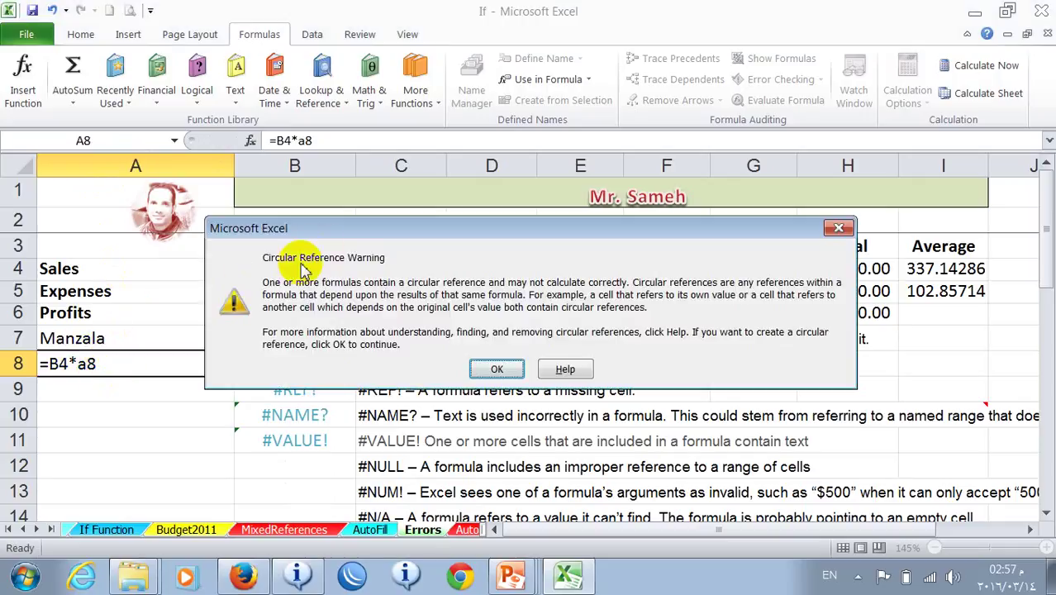